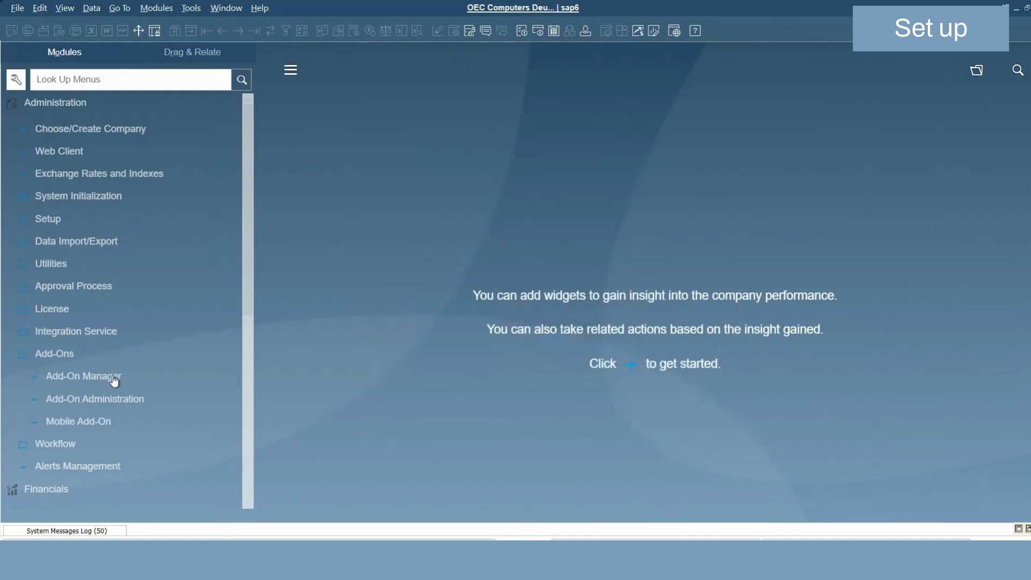
Collapse the Add-Ons folder and expand the Setup folder under Administration.
left_click(83, 356)
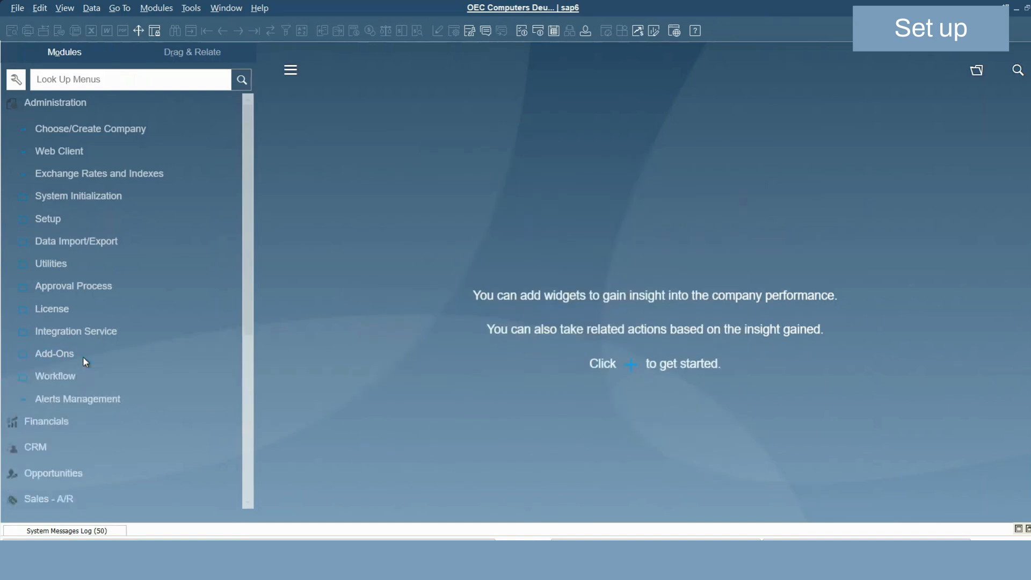
left_click(65, 221)
left_click(67, 218)
left_click(71, 217)
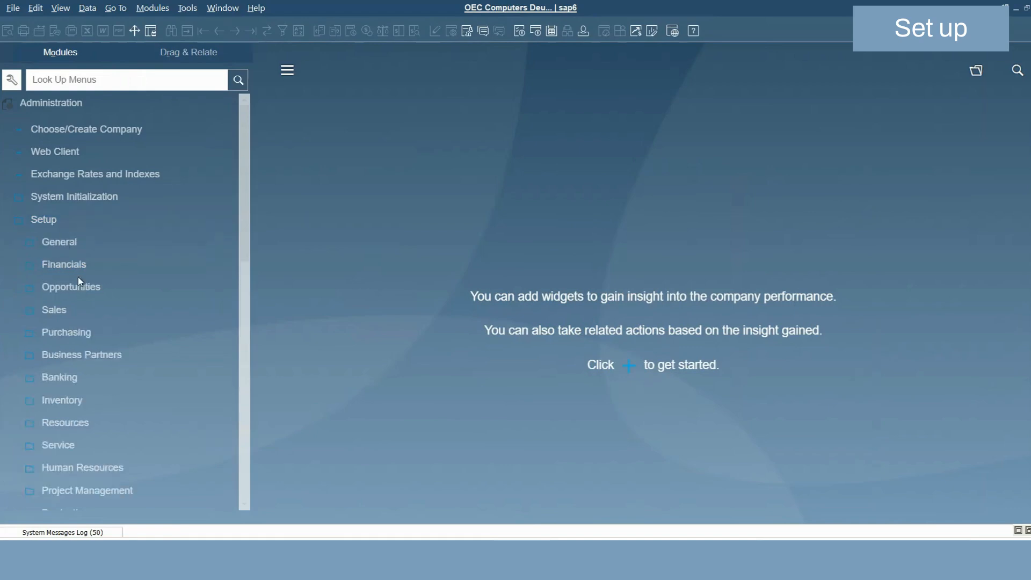
left_click(93, 304)
scroll(95, 307, "down", 2)
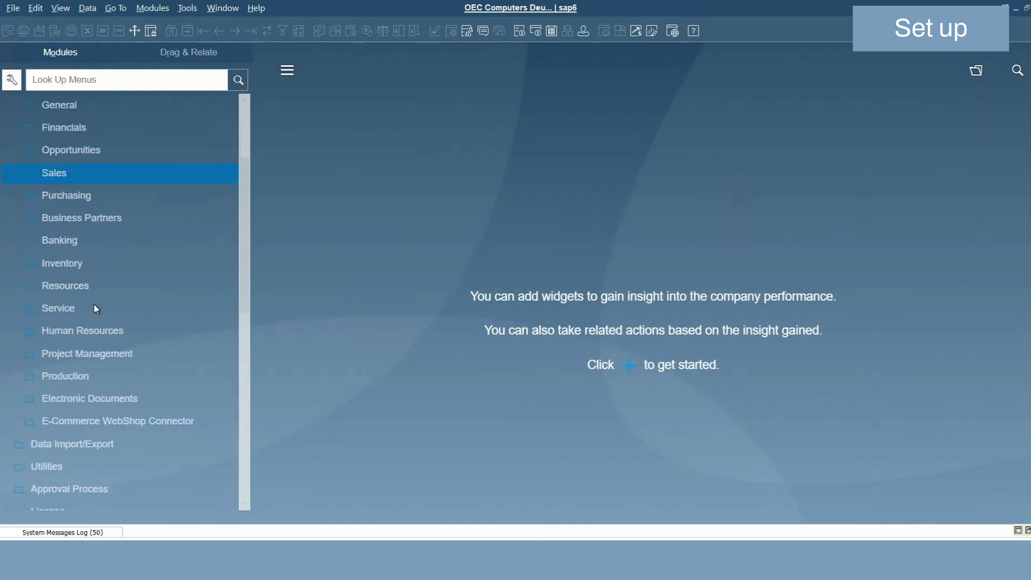
scroll(94, 306, "up", 3)
left_click(81, 219)
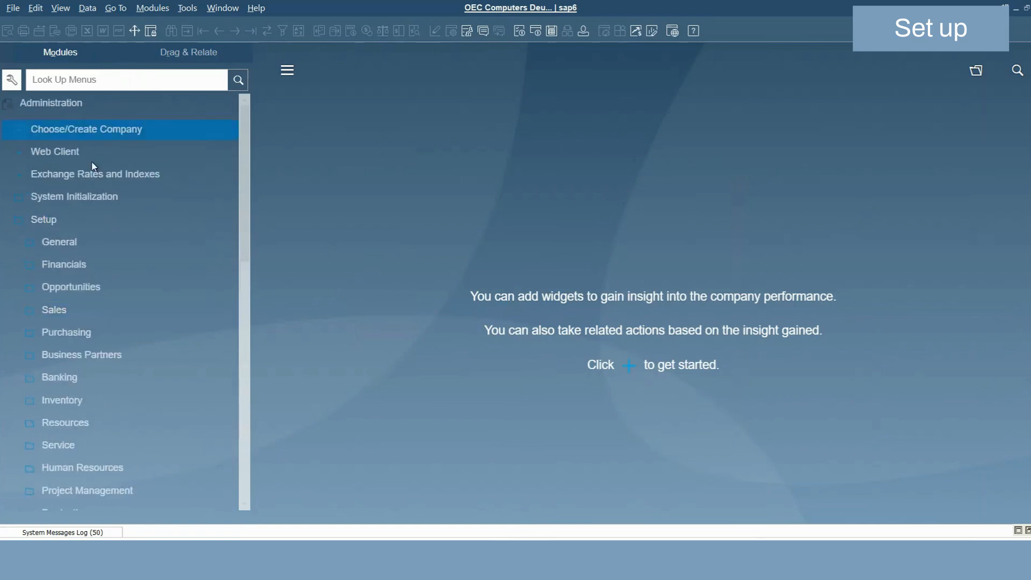
Expand the E-Commerce WebShop Connector folder and review the platforms listed in E-Commerce Master.
scroll(152, 292, "down", 2)
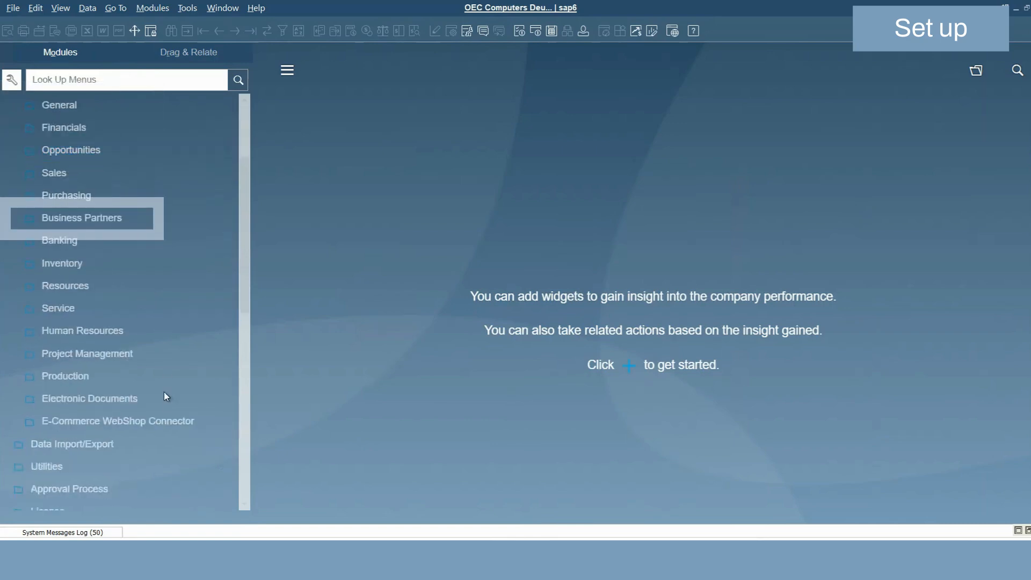
left_click(152, 424)
scroll(153, 422, "down", 3)
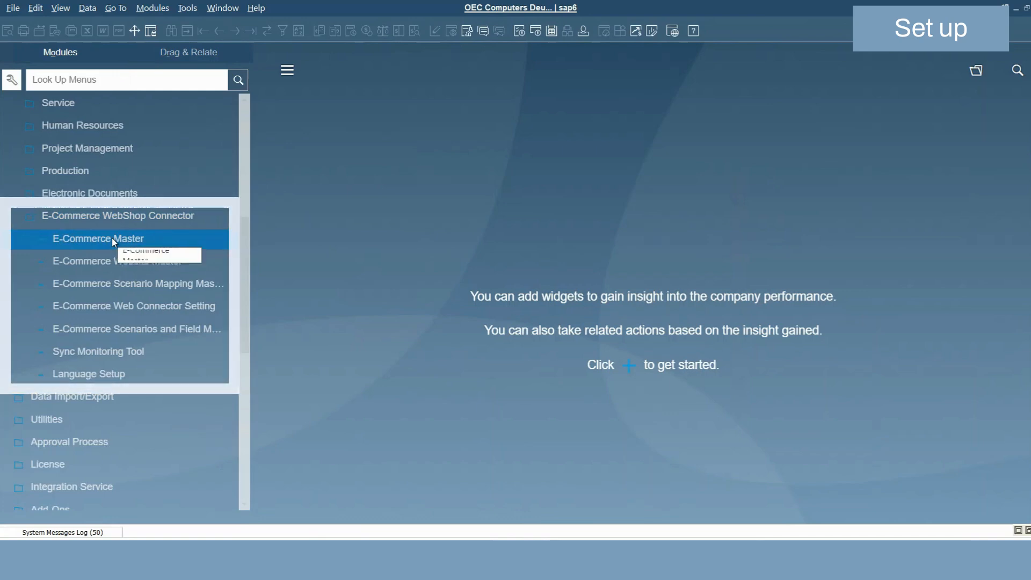
left_click(72, 239)
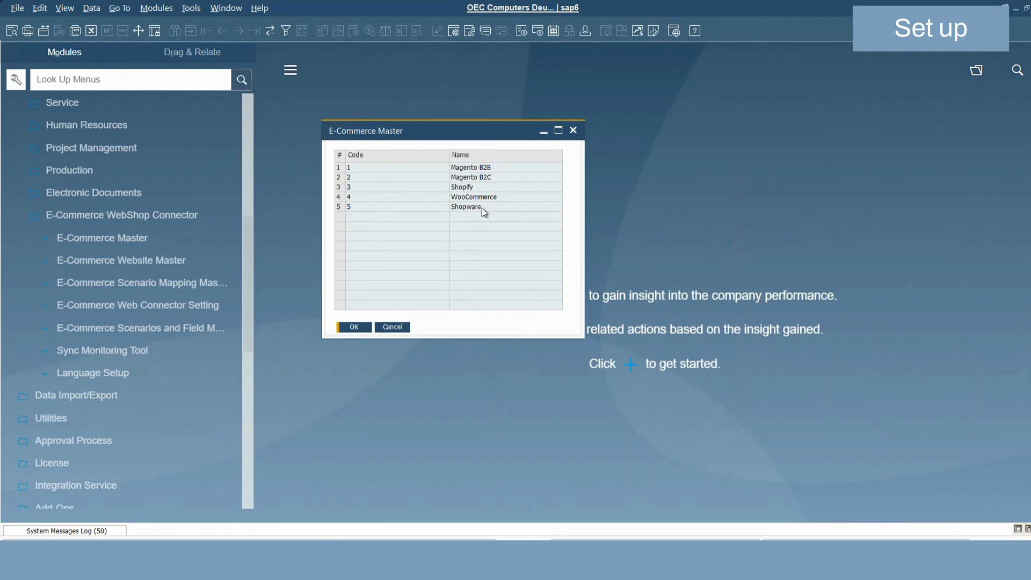
left_click(359, 328)
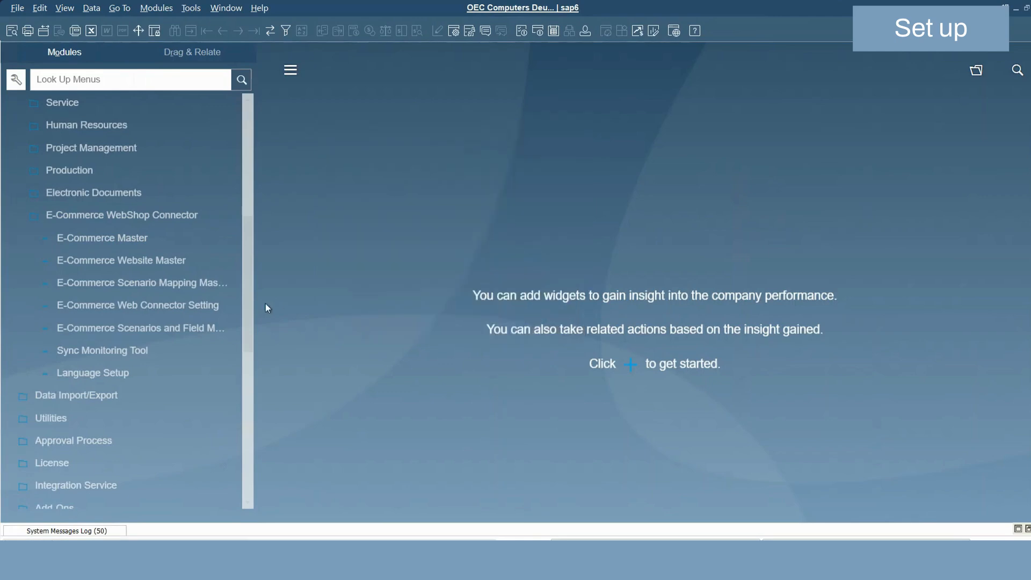
Run a sync connection test for the Shopify entry in E-Commerce Website Master and close that window.
left_click(147, 260)
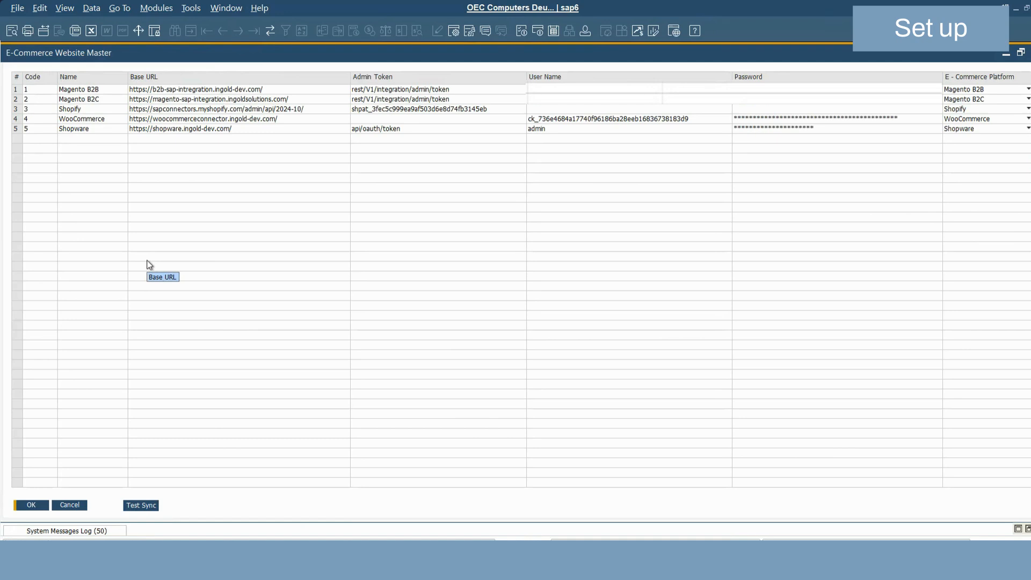
left_click(20, 110)
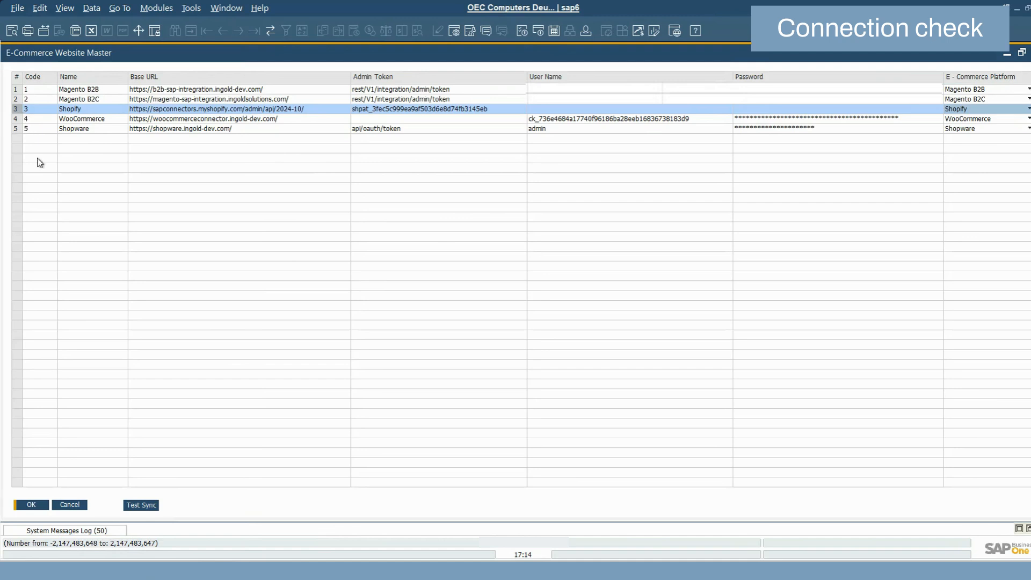
left_click(143, 510)
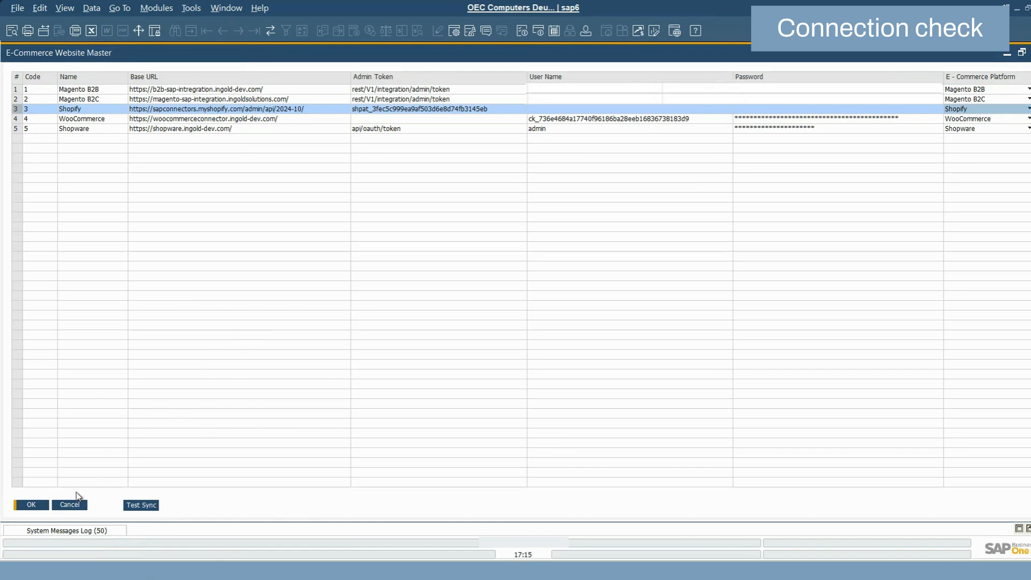
left_click(68, 506)
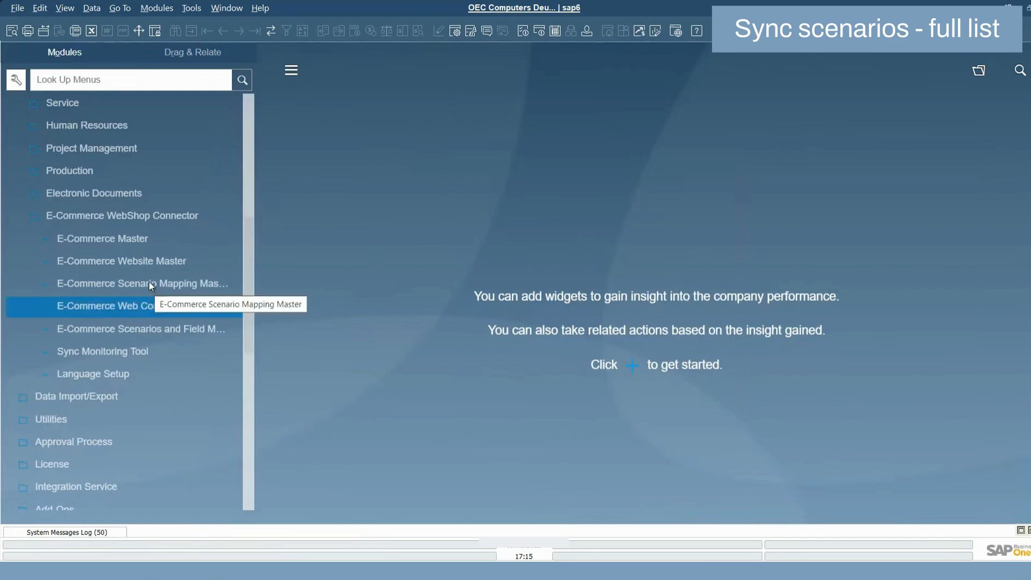
Review the scenarios enabled per platform in E-Commerce Scenario Mapping Master, then open E-Commerce Web Connector Setting.
left_click(150, 284)
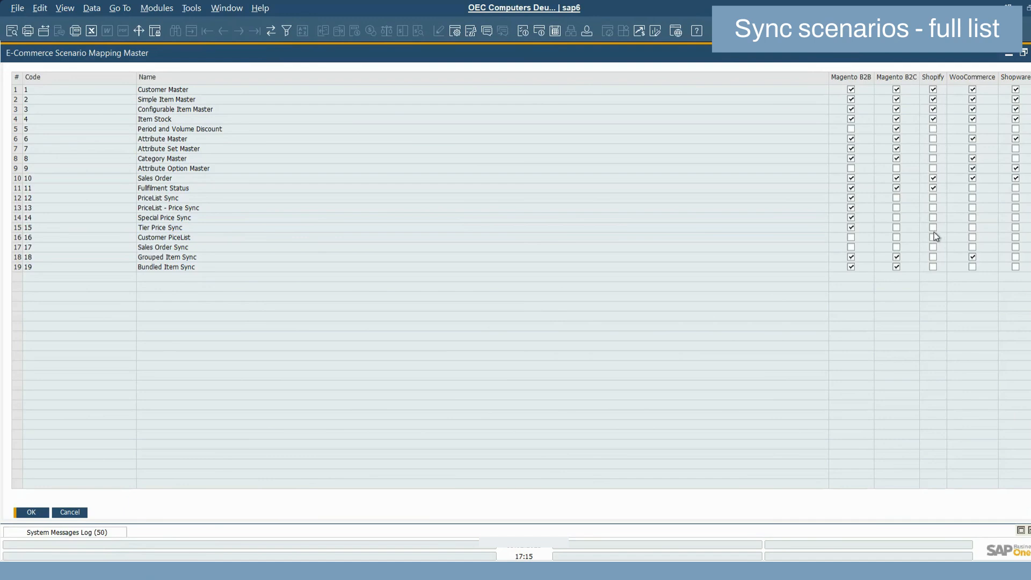
left_click(32, 513)
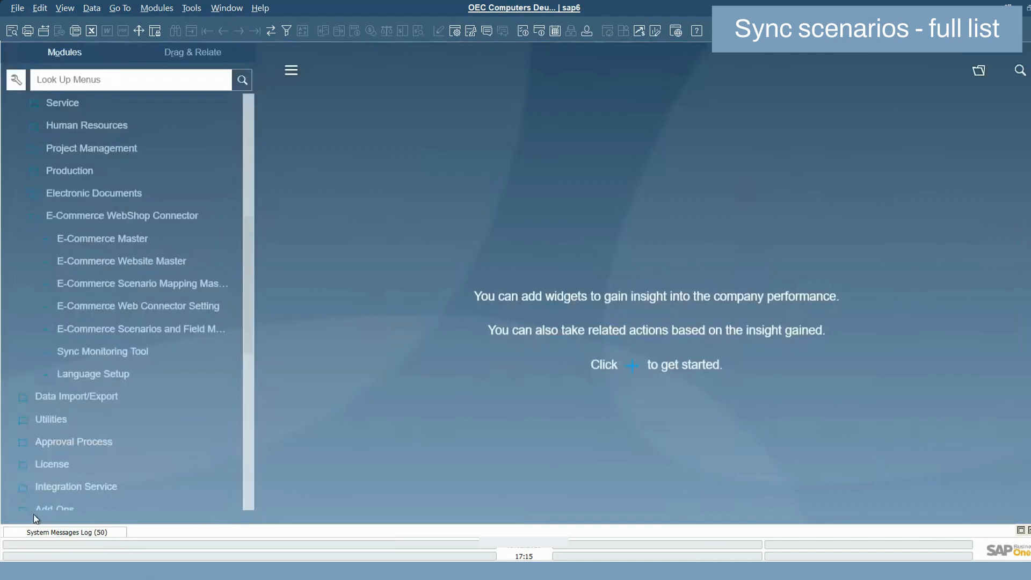
double_click(163, 301)
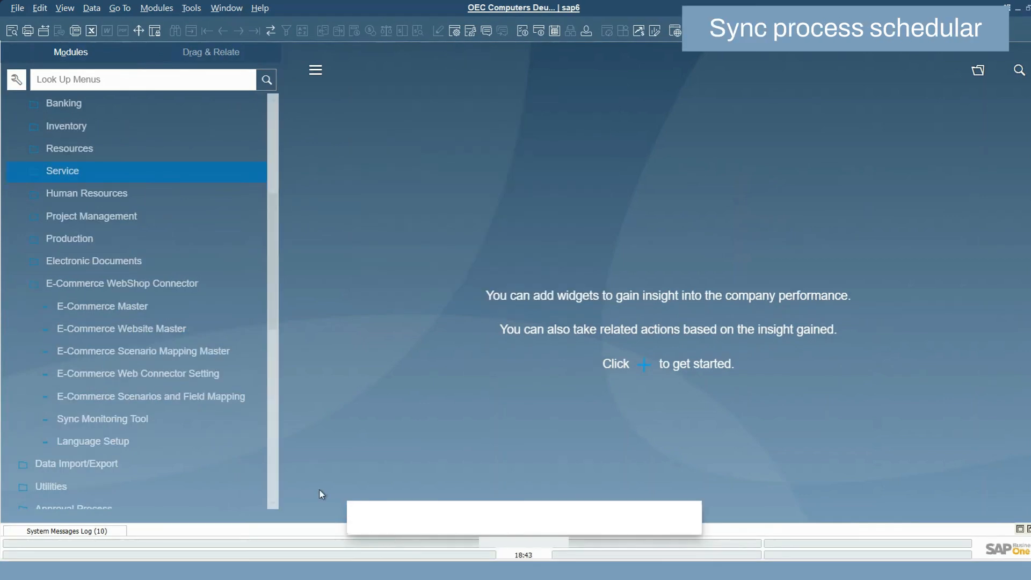
Open E-Commerce Scenarios and Field Mapping and view the frequency options for the Customer Master scenario.
left_click(137, 397)
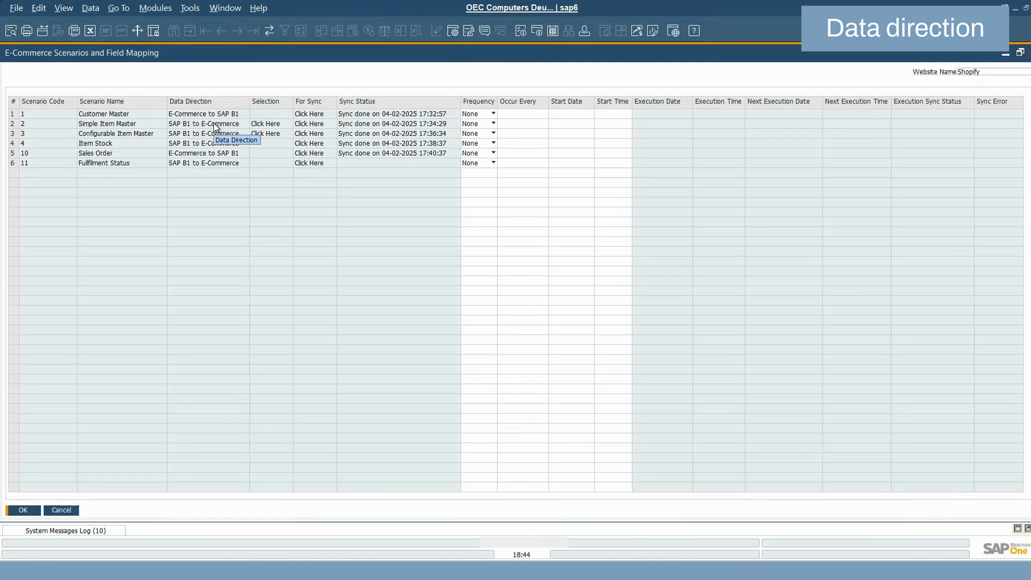
left_click(487, 116)
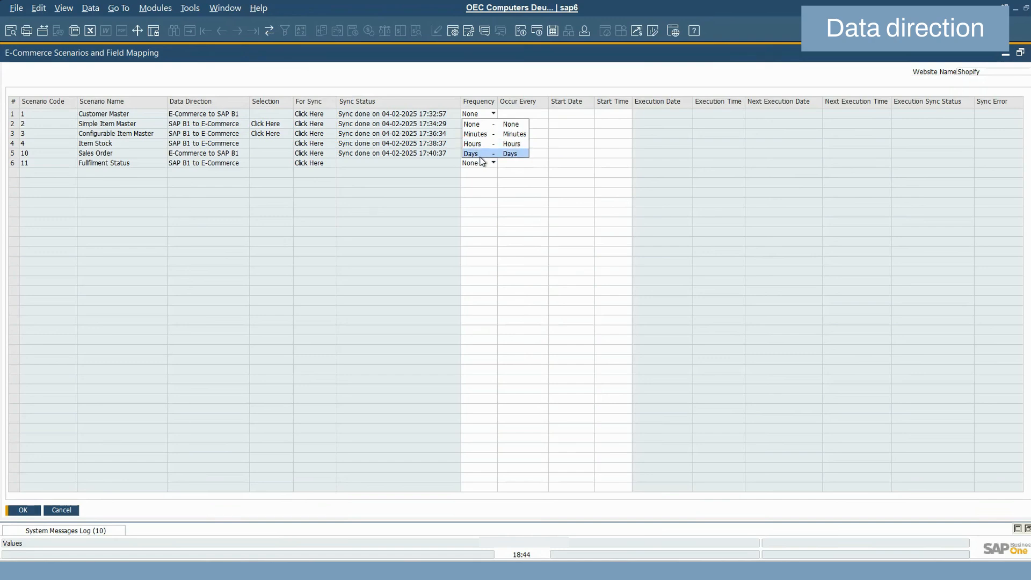
left_click(415, 81)
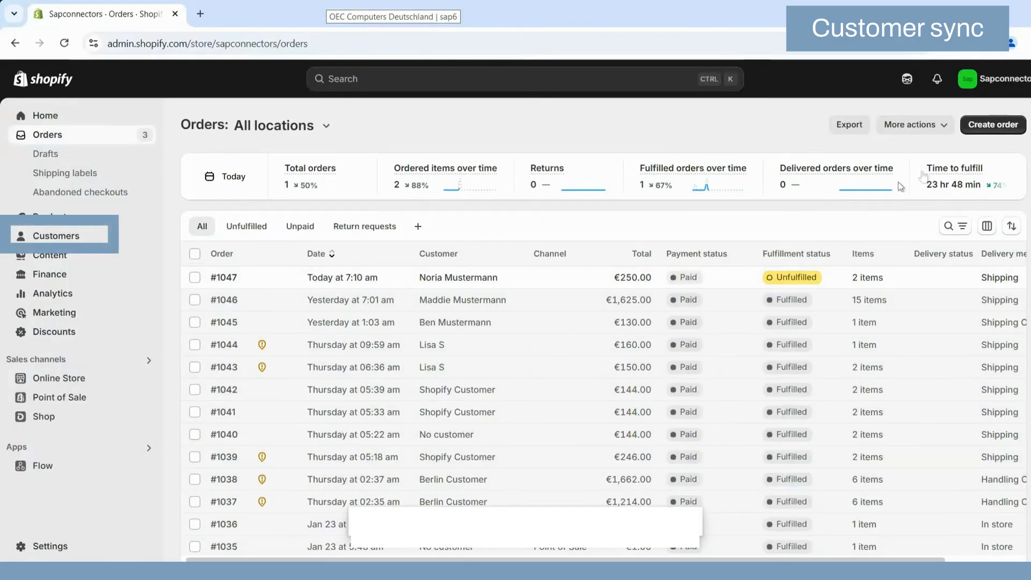
Start a new customer record from the Customers section of the Shopify admin.
left_click(988, 125)
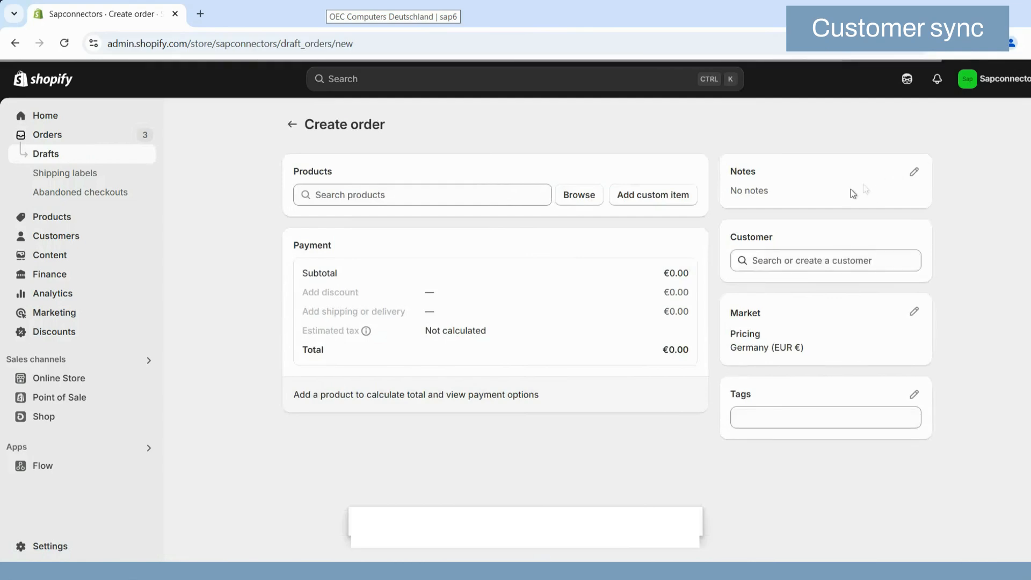
left_click(58, 236)
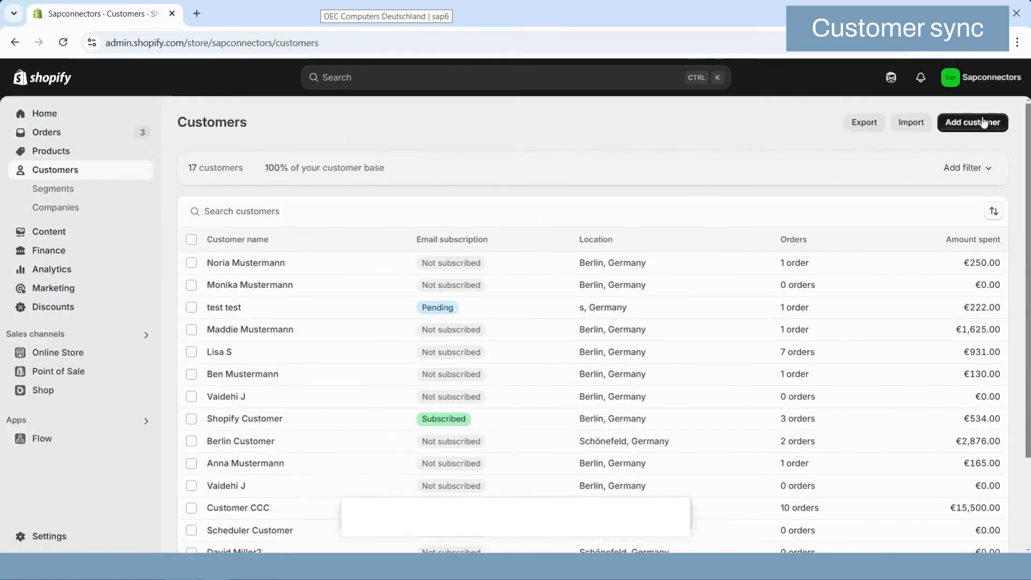
left_click(983, 124)
Enter the new customer's first name, last name and e-mail address.
left_click(361, 217)
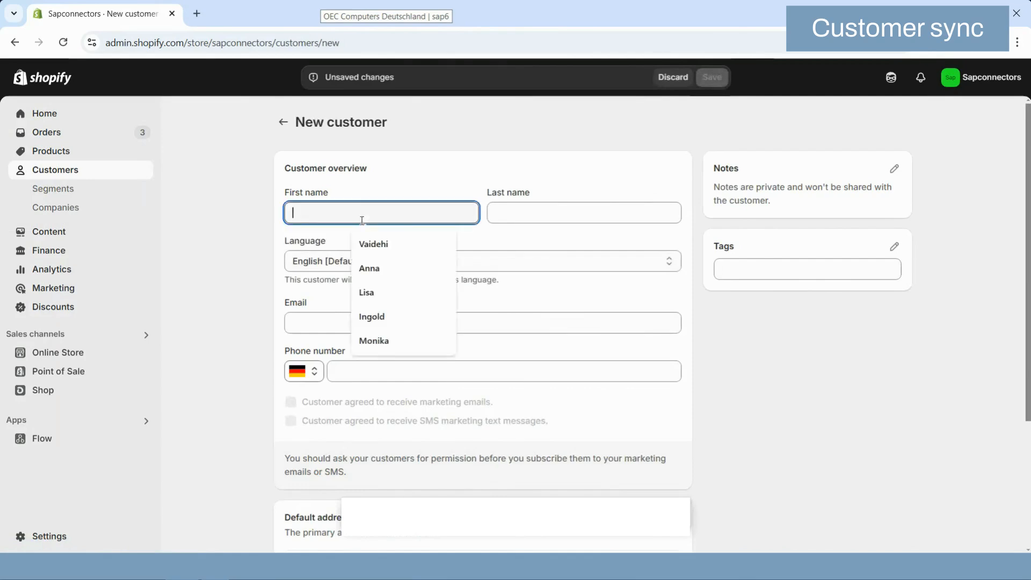
type("Nora")
key("Tab")
type("Mustermann")
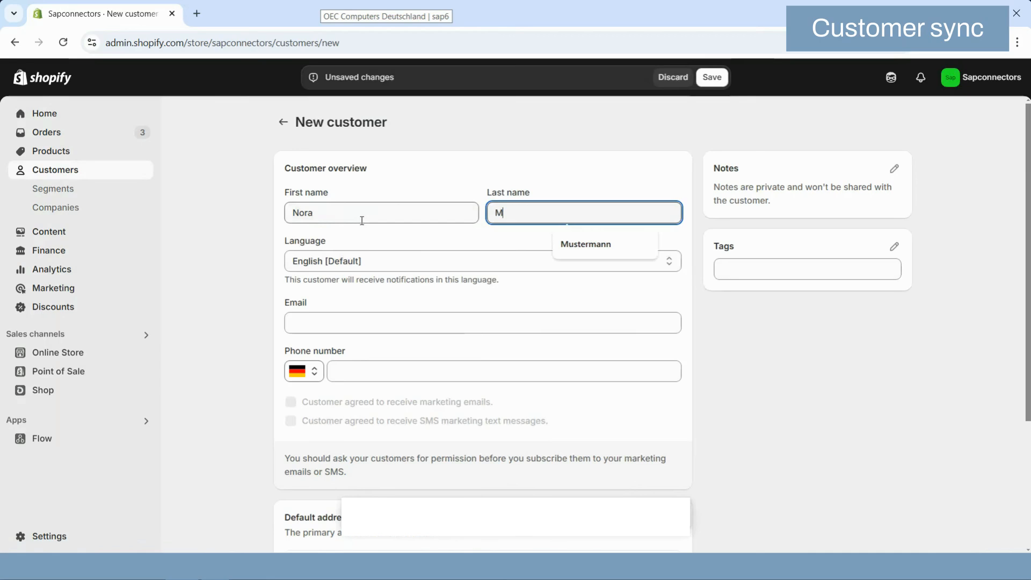
key("Tab")
key("Tab")
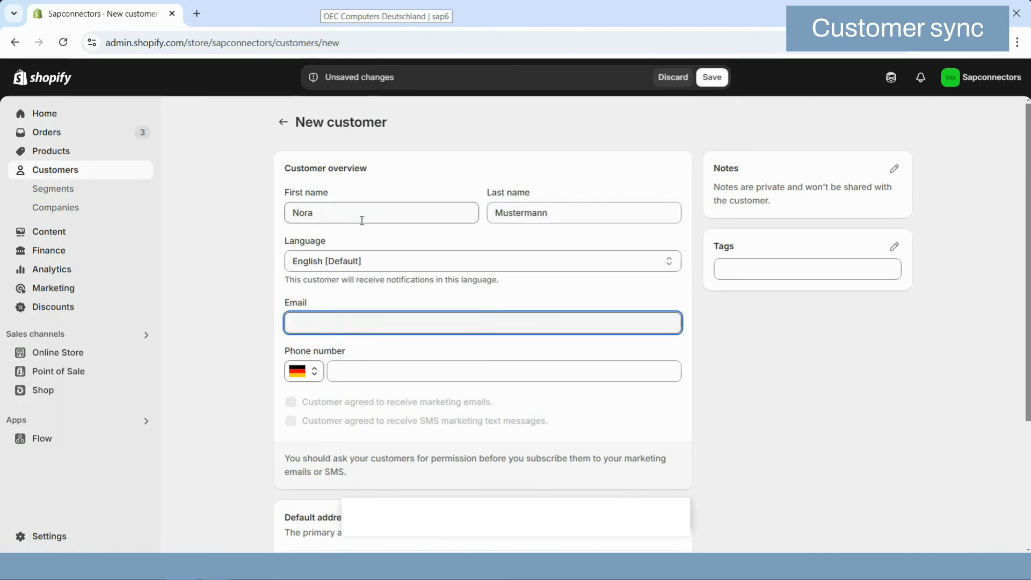
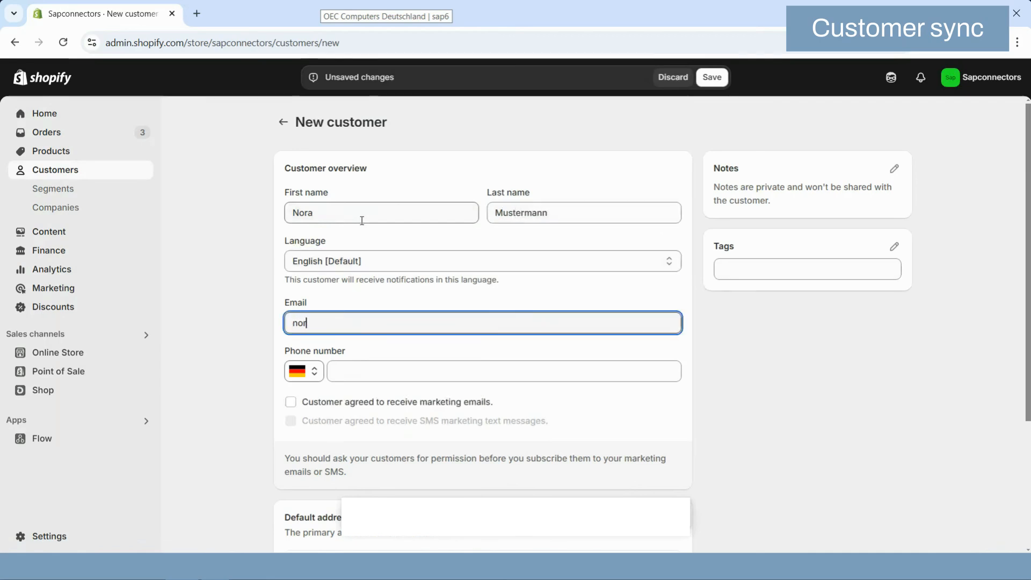
key("Tab")
key("Tab")
Fill in the customer's phone number and correct its digits.
left_click(400, 371)
left_click(415, 404)
left_click(370, 380)
key("BackSpace")
key("BackSpace")
type("1217896")
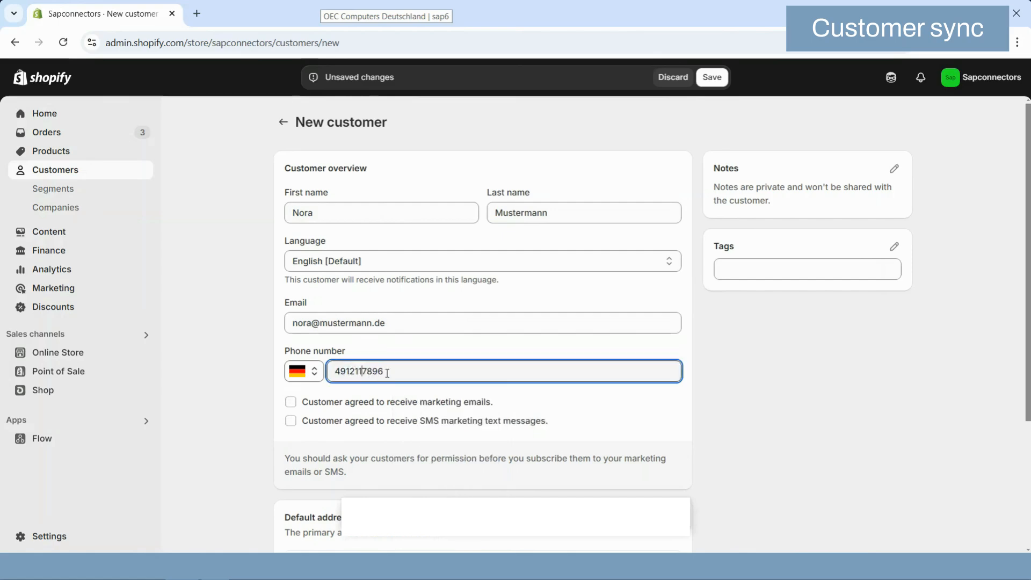
Add a default address in Germany with the customer's company name, a suggested street address and the copied phone number.
left_click_drag(387, 373, 318, 369)
key("ctrl+c")
scroll(458, 373, "down", 4)
left_click(386, 386)
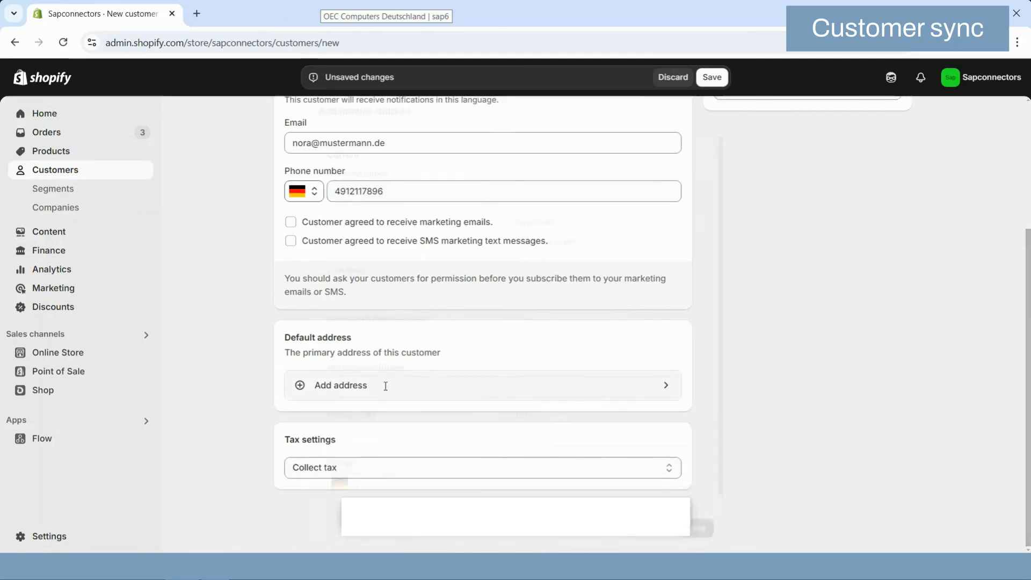
left_click(371, 277)
type("Nora Mustermann GmbH")
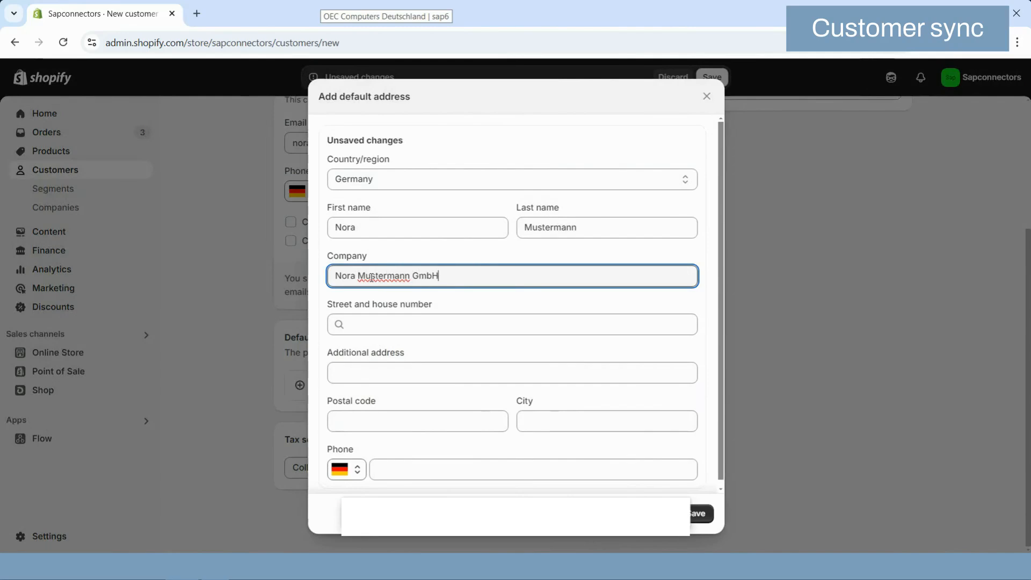
key("Tab")
type("Star")
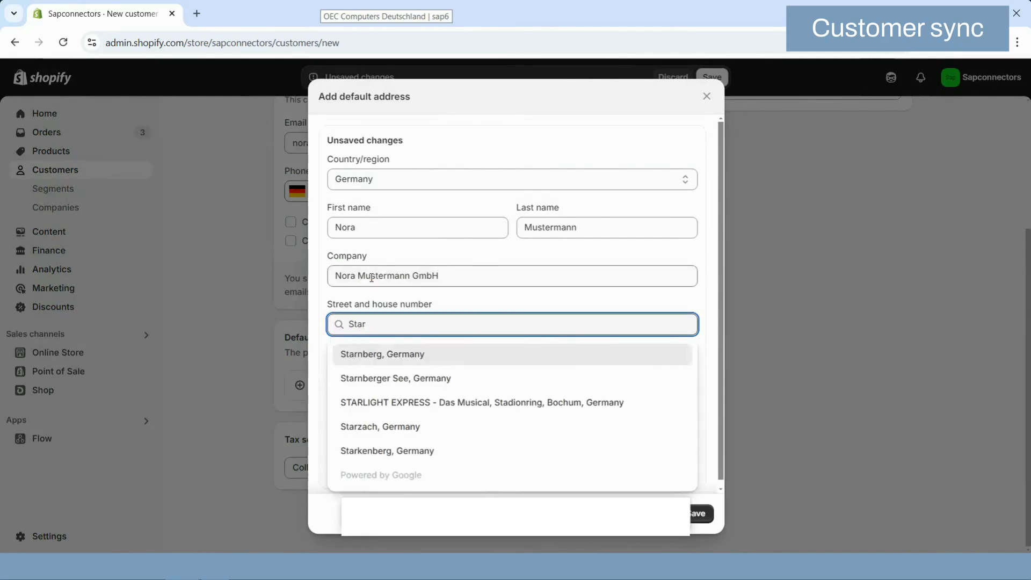
type("sse 11")
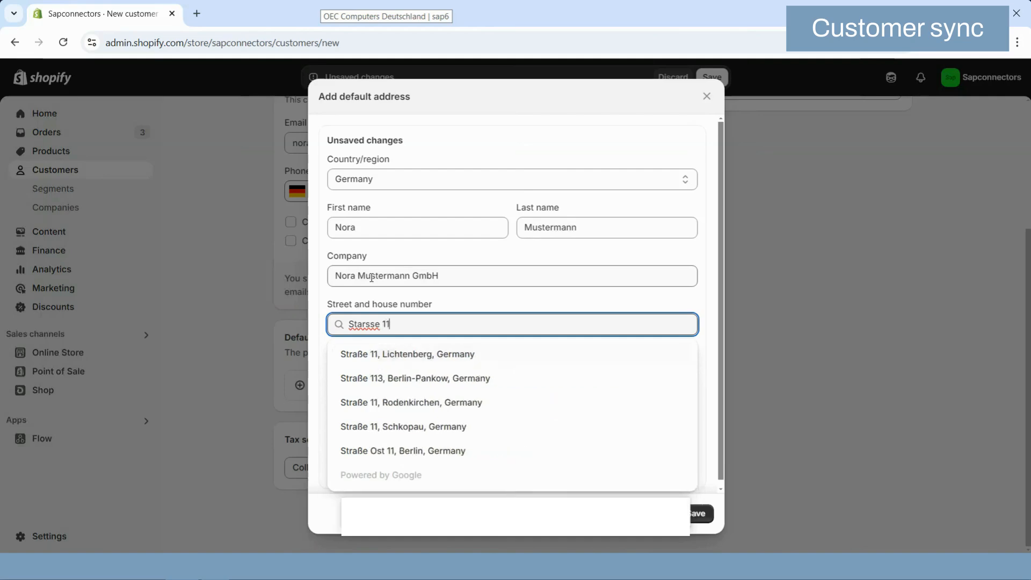
left_click(394, 353)
left_click(396, 461)
key("ctrl+v")
left_click(701, 513)
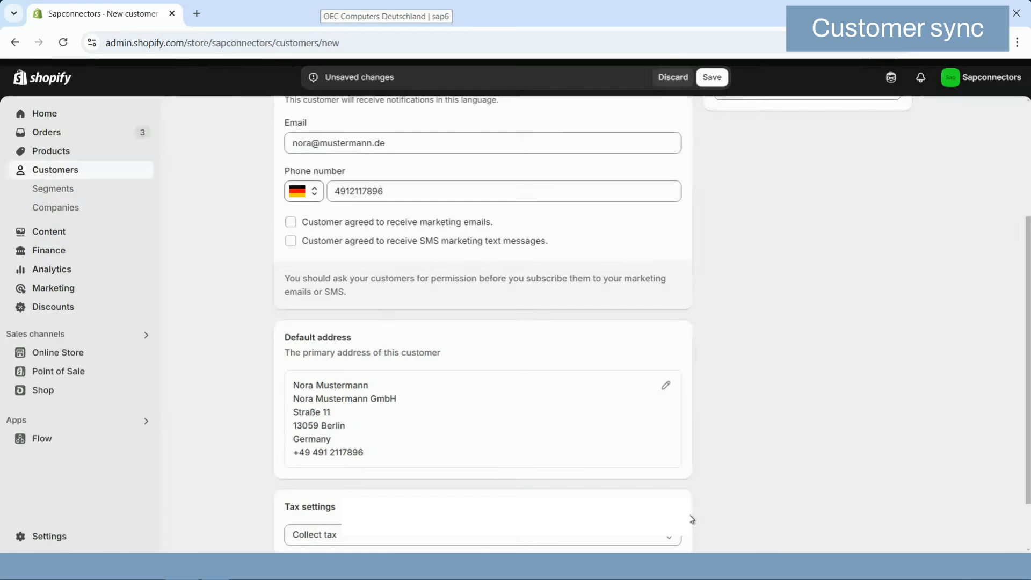
Save the new customer record and leave its page.
scroll(582, 421, "up", 3)
left_click(712, 77)
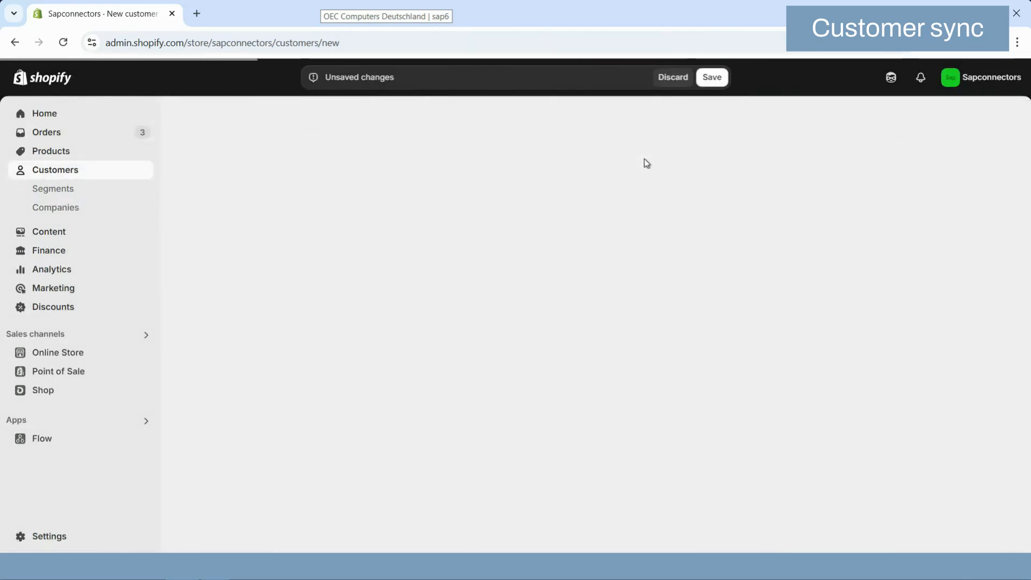
left_click(282, 121)
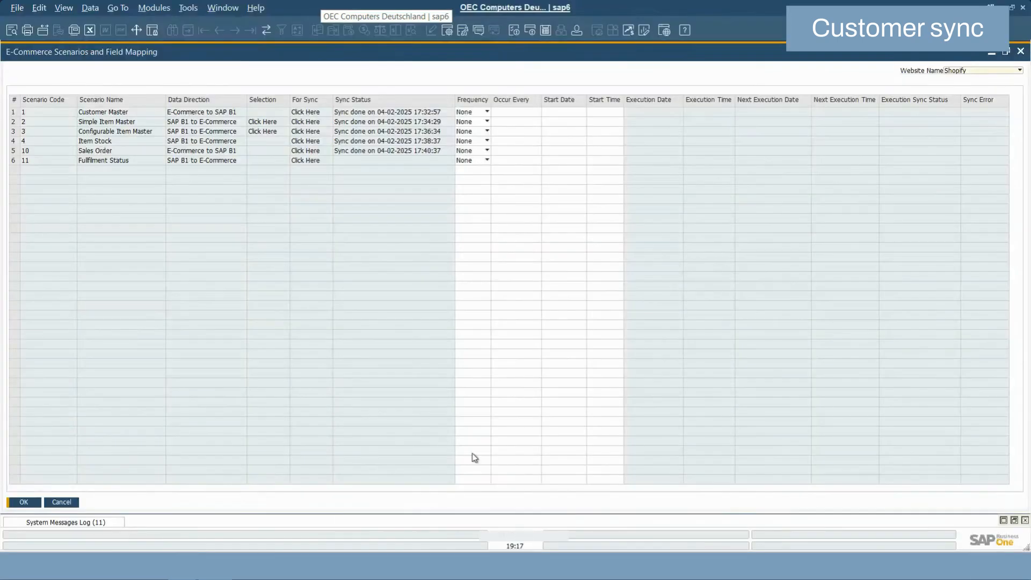
In SAP Business One, run the Customer Master sync for Shopify and open Business Partner Master Data.
left_click(316, 114)
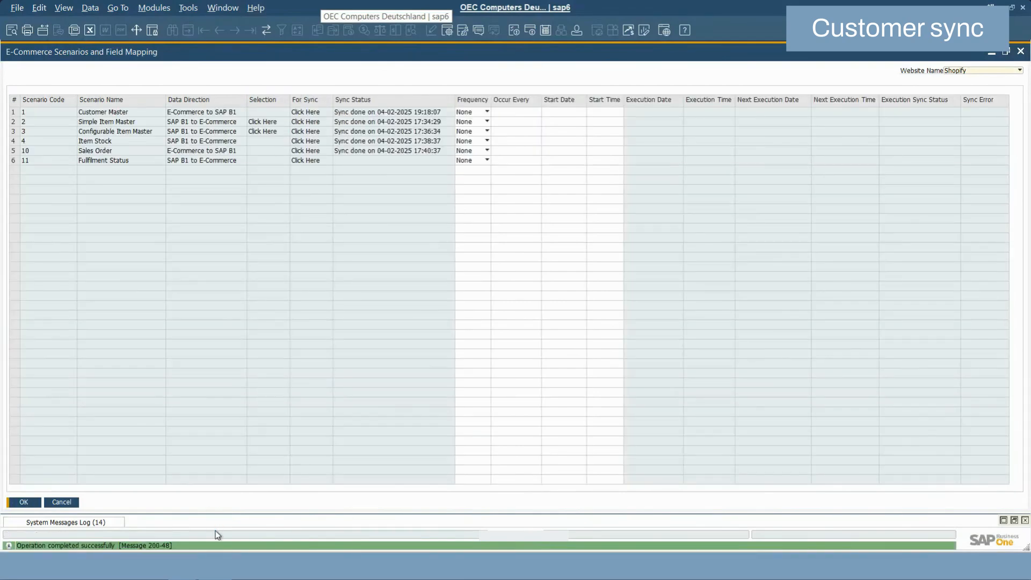
left_click(154, 7)
mouse_move(218, 109)
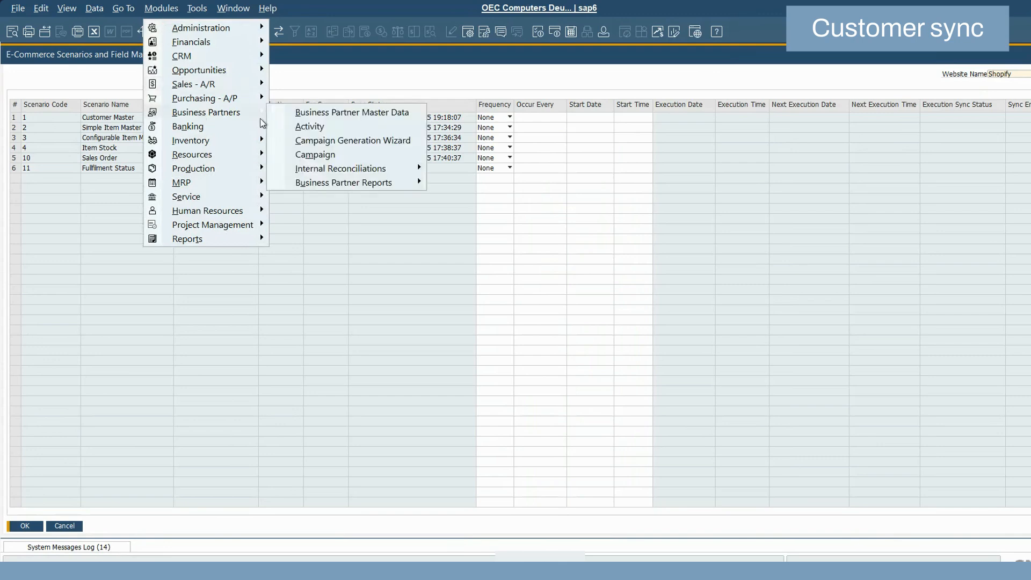
left_click(327, 113)
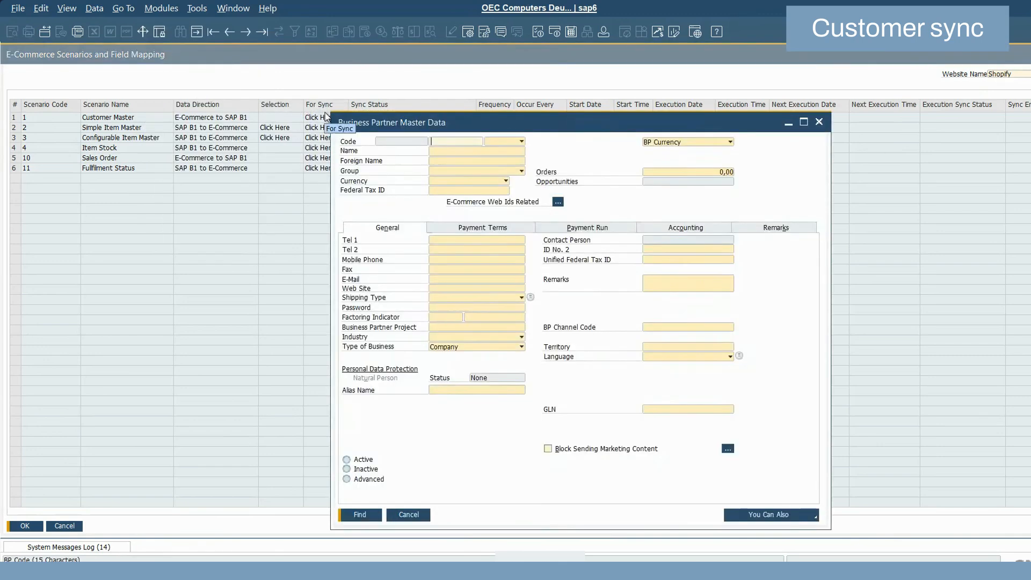
Find the synced customer by first name in Business Partner Master Data and review the general data, contact person and addresses.
left_click(433, 152)
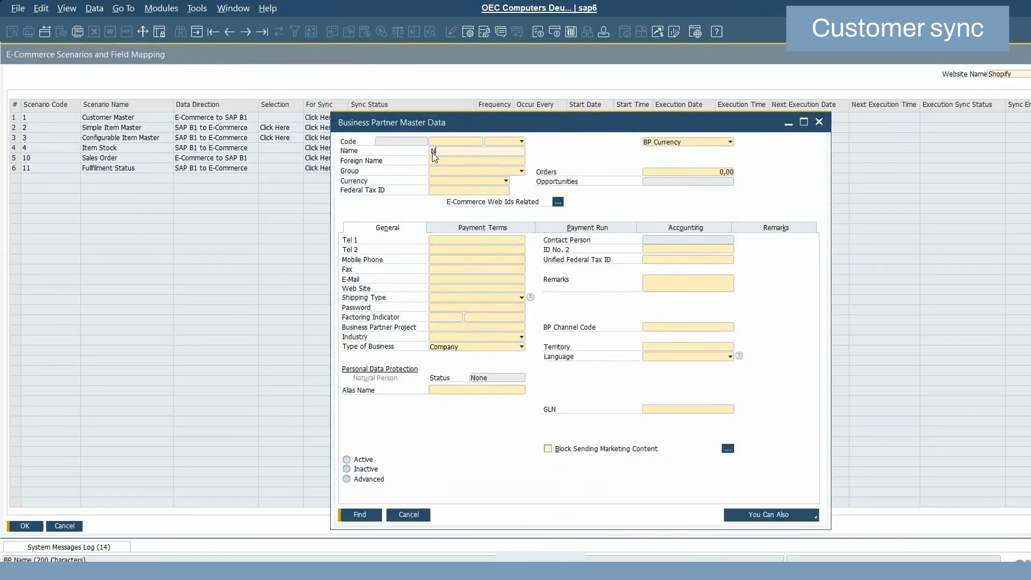
type("Nora")
key("Return")
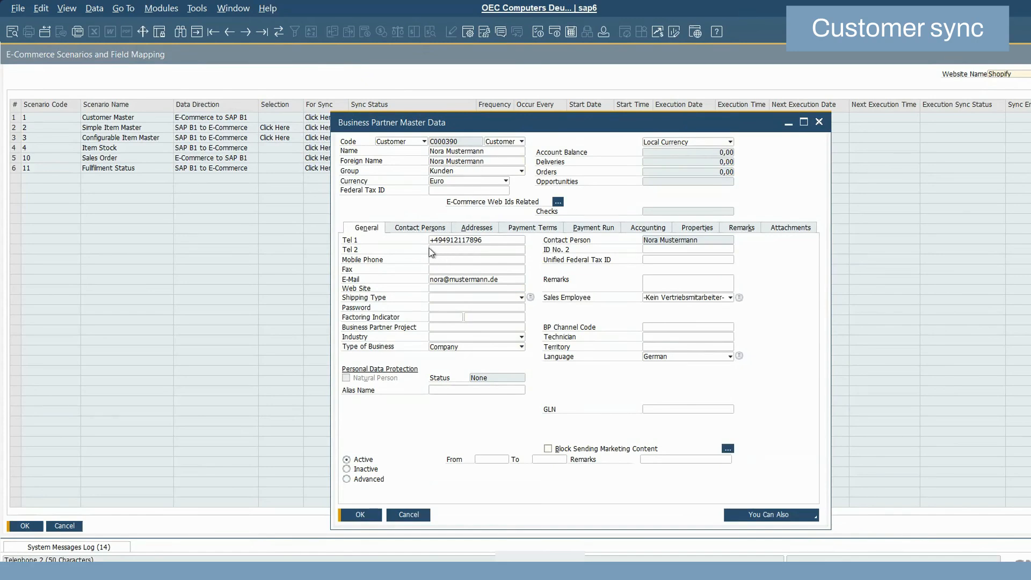
left_click(419, 230)
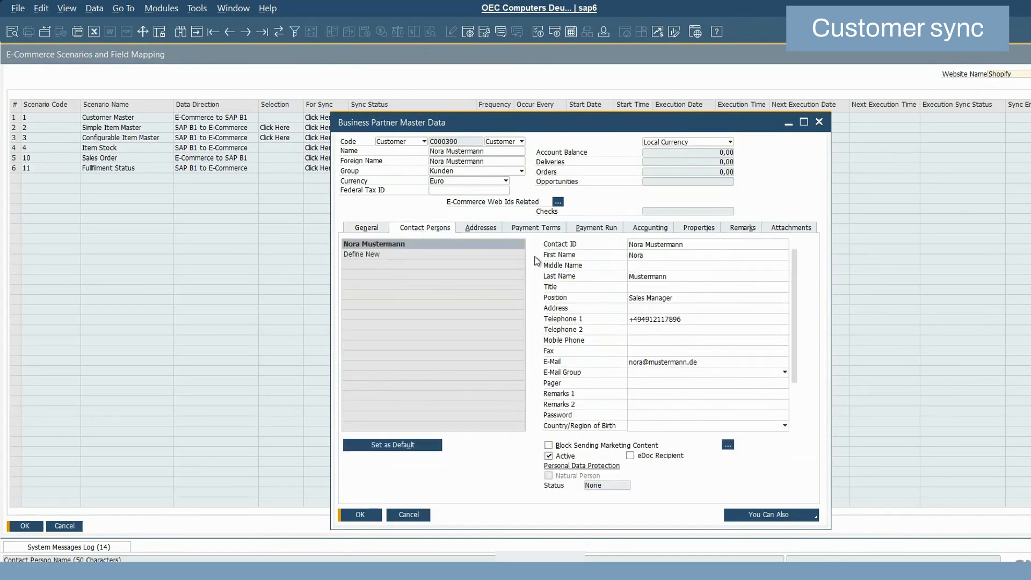
left_click(468, 232)
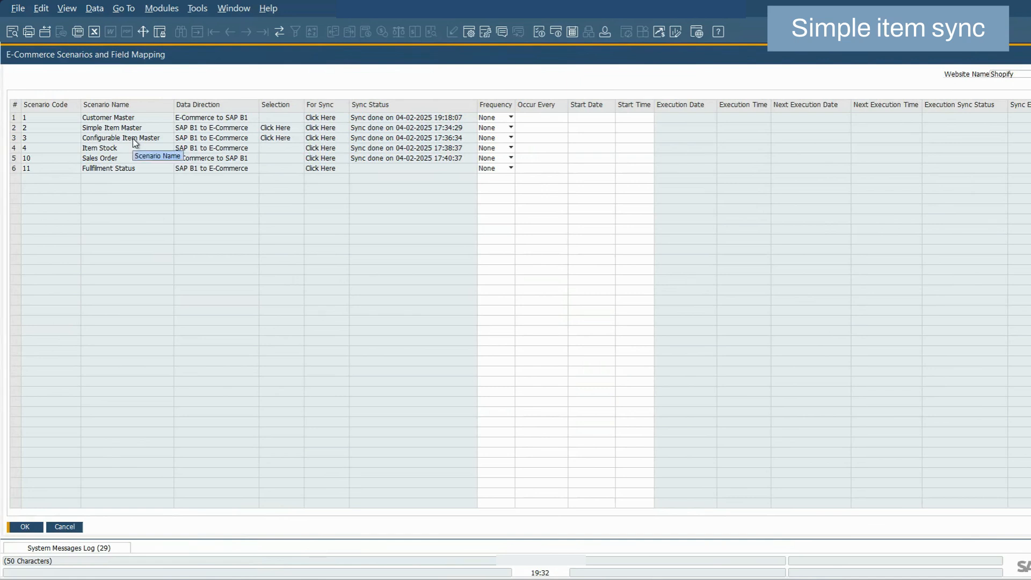
Open the item selection for the Simple Item Master scenario and generate the item list for group Artikel.
left_click(280, 129)
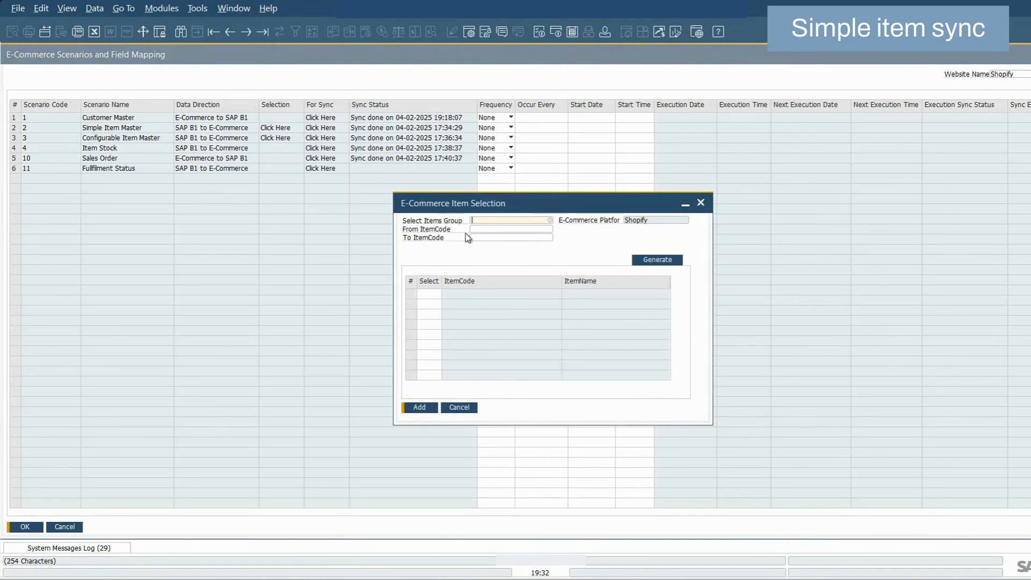
key("Tab")
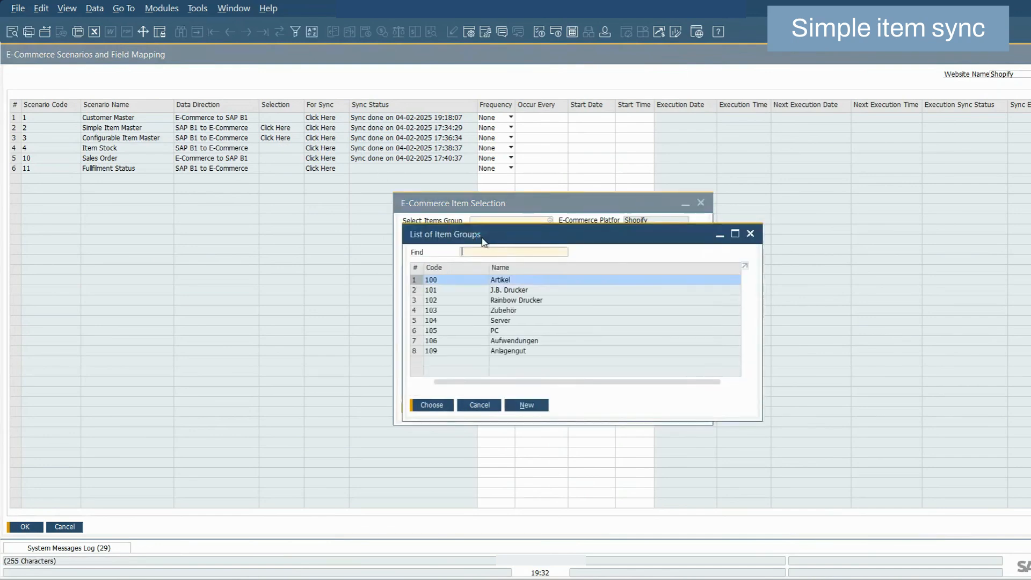
double_click(516, 282)
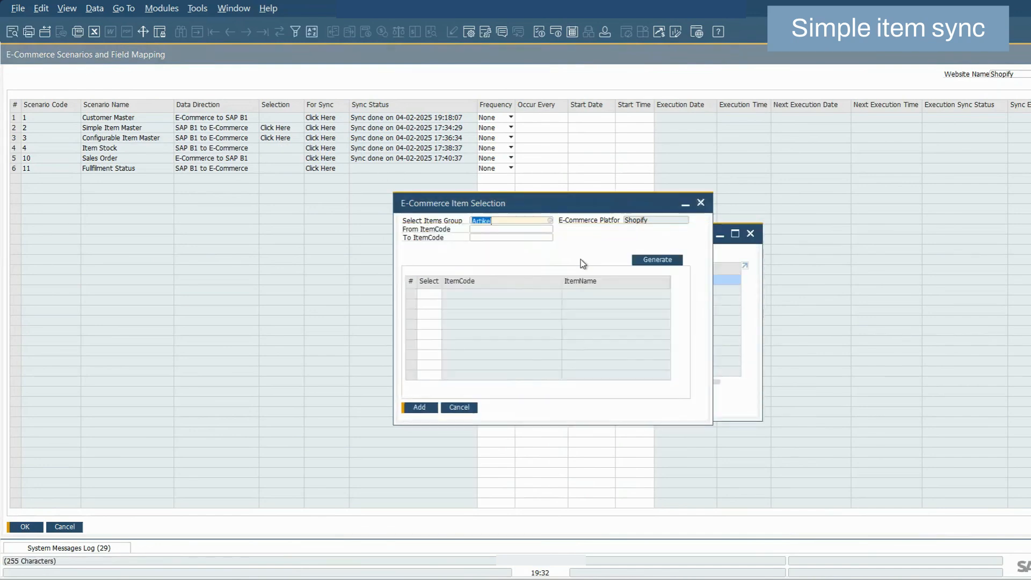
left_click(641, 261)
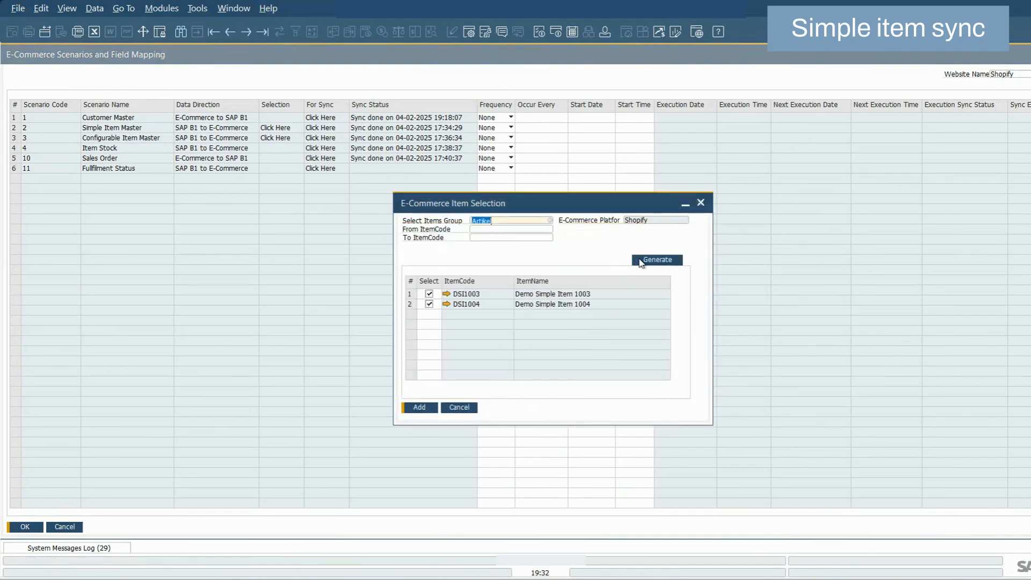
Open item DSI1003's master data, review its e-commerce sync settings per website, and return to the item selection.
left_click(446, 294)
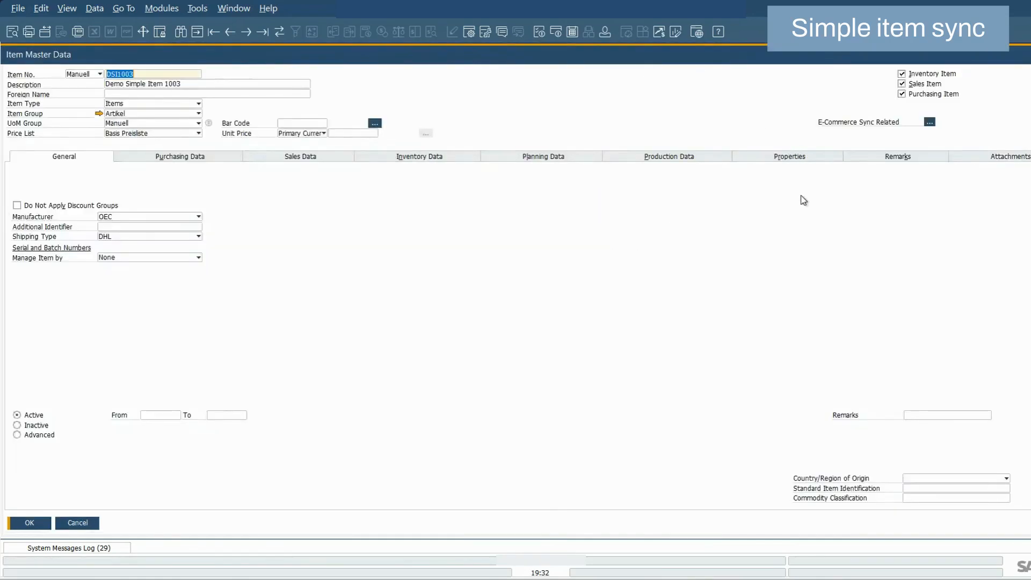
left_click(929, 123)
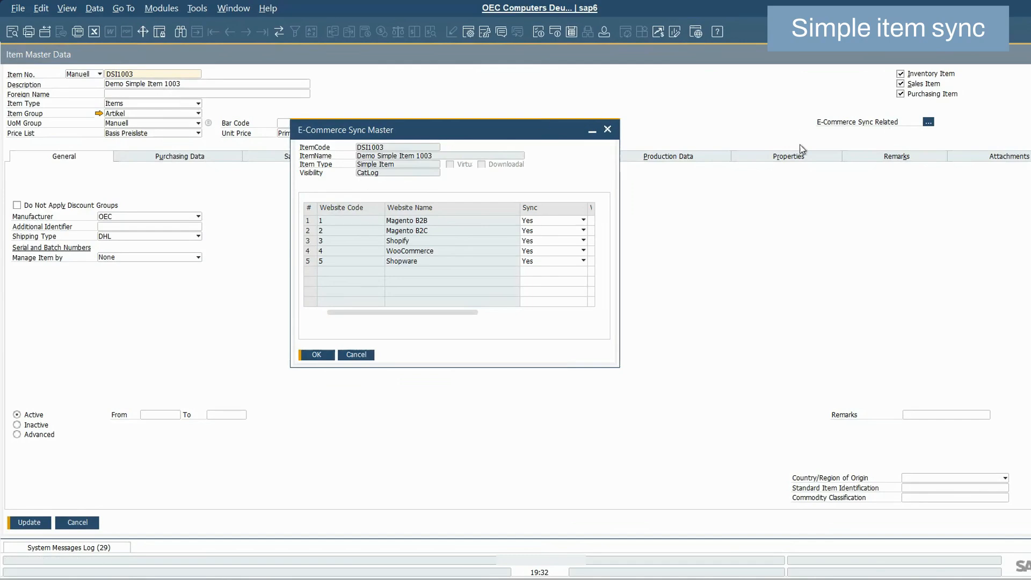
left_click(317, 355)
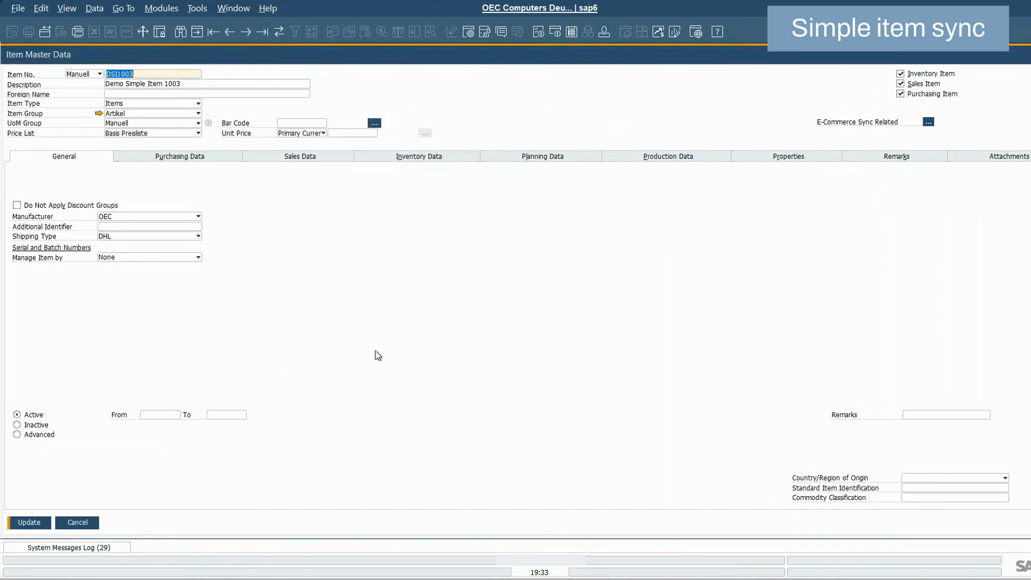
left_click(78, 524)
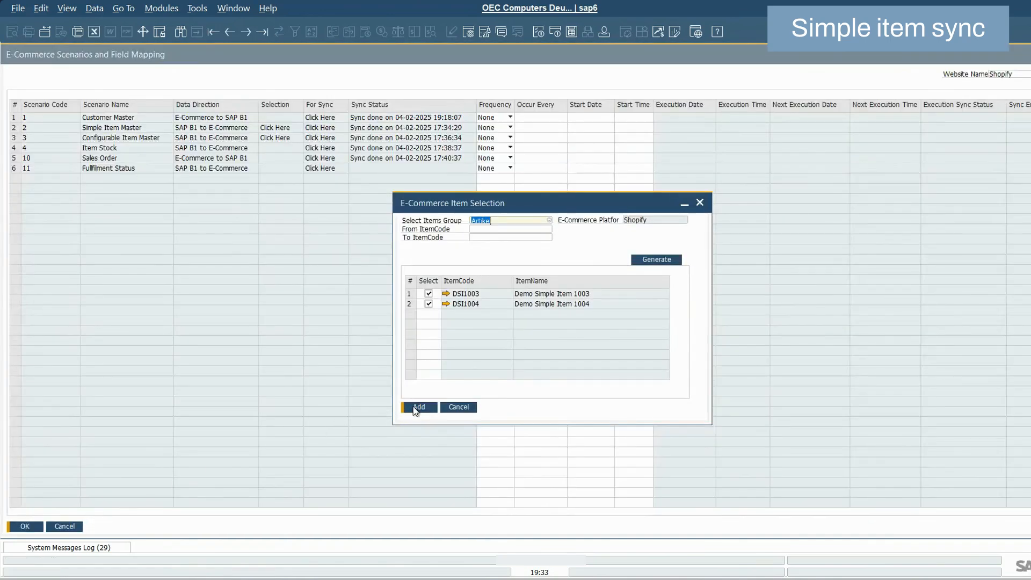
Add the selected items DSI1003 and DSI1004 and run the Simple Item Master sync.
left_click(416, 408)
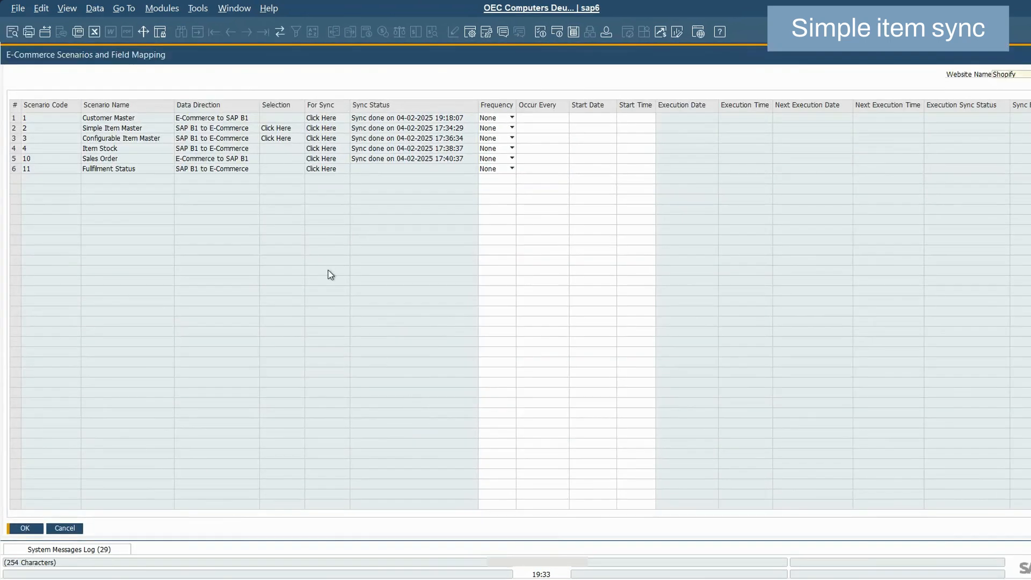
left_click(332, 131)
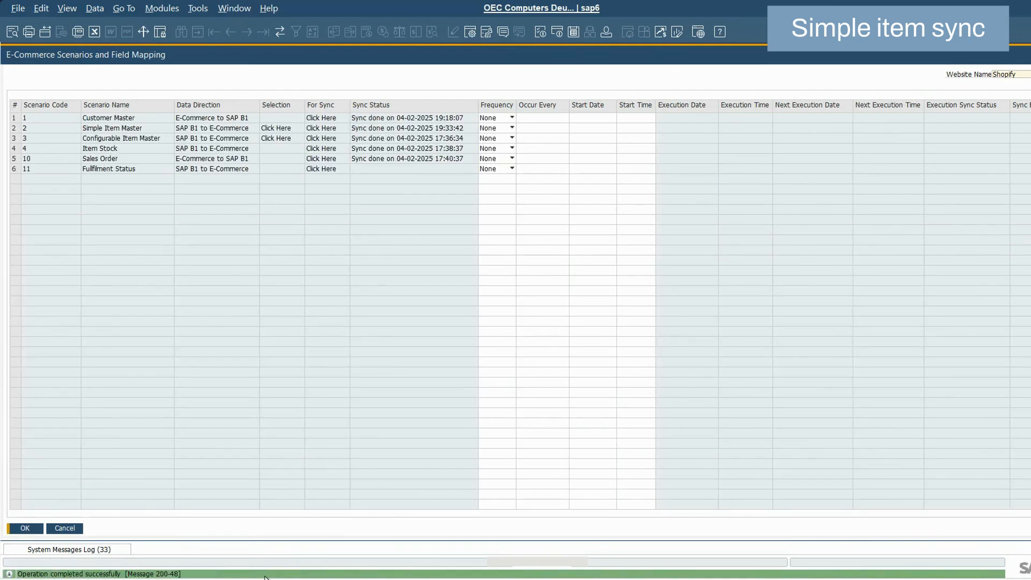
Switch to the Shopify admin, open product DSI1003 and review its description, pricing and inventory details.
key("alt+Tab")
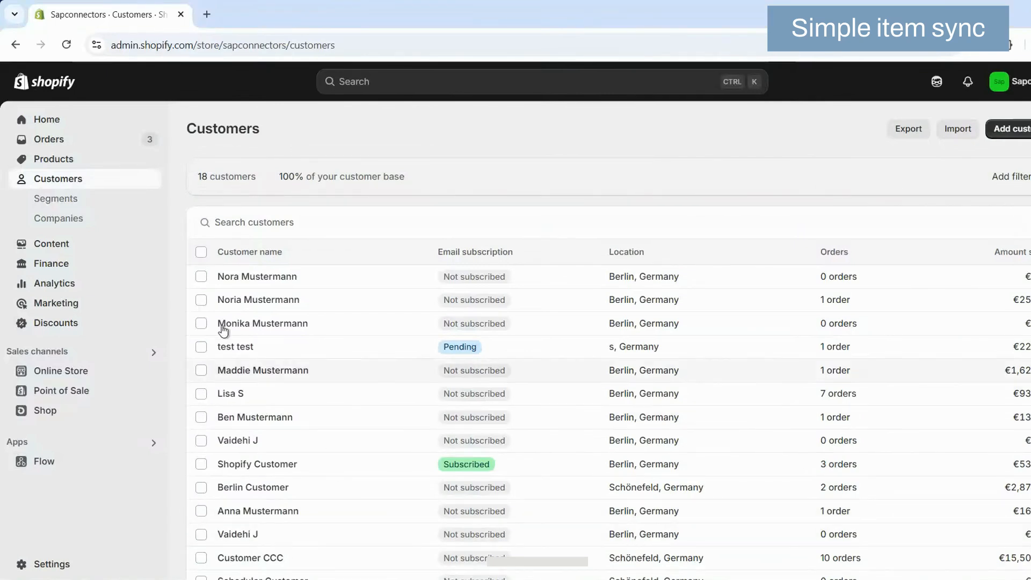
left_click(56, 157)
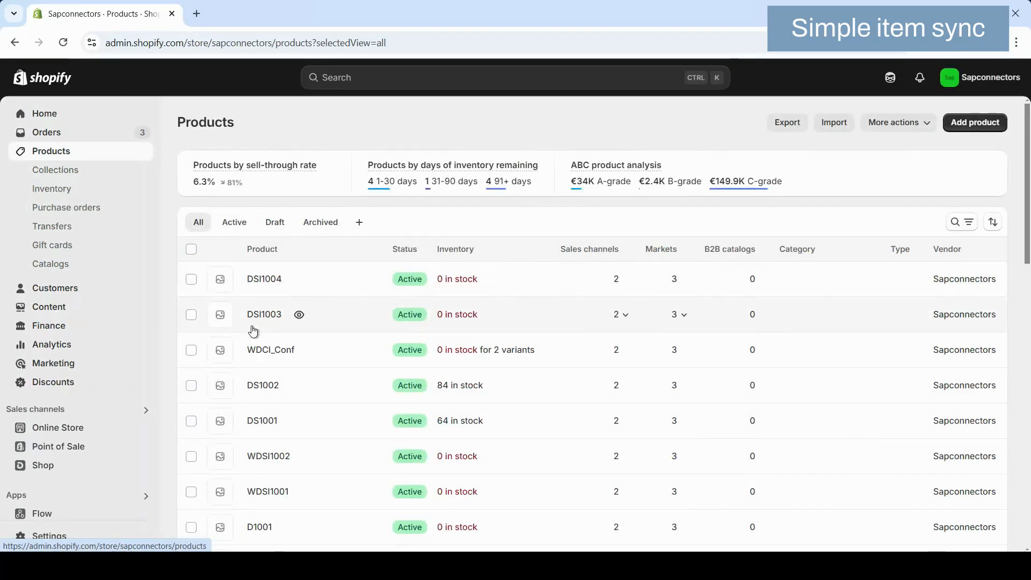
left_click(264, 316)
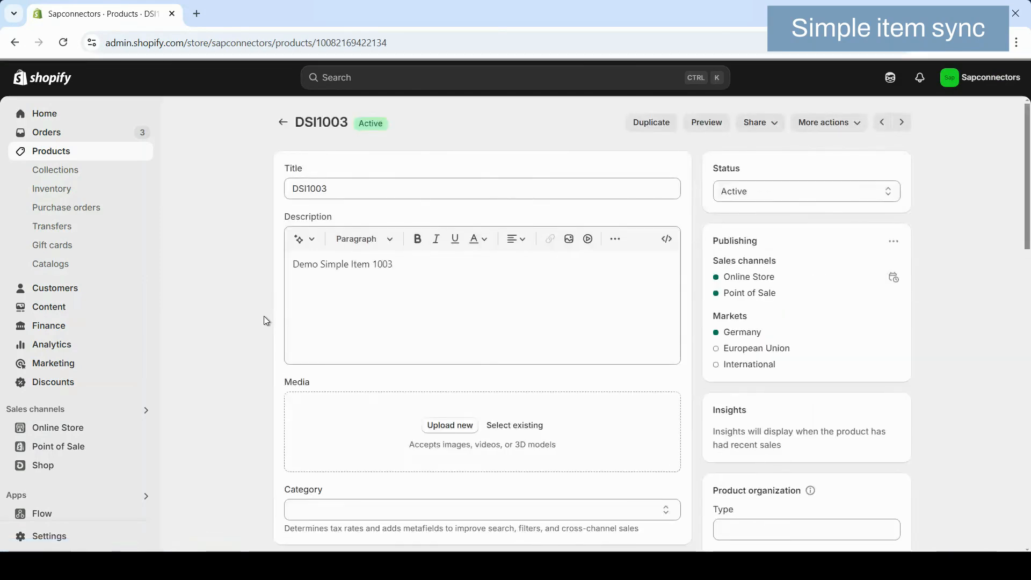
scroll(388, 294, "down", 5)
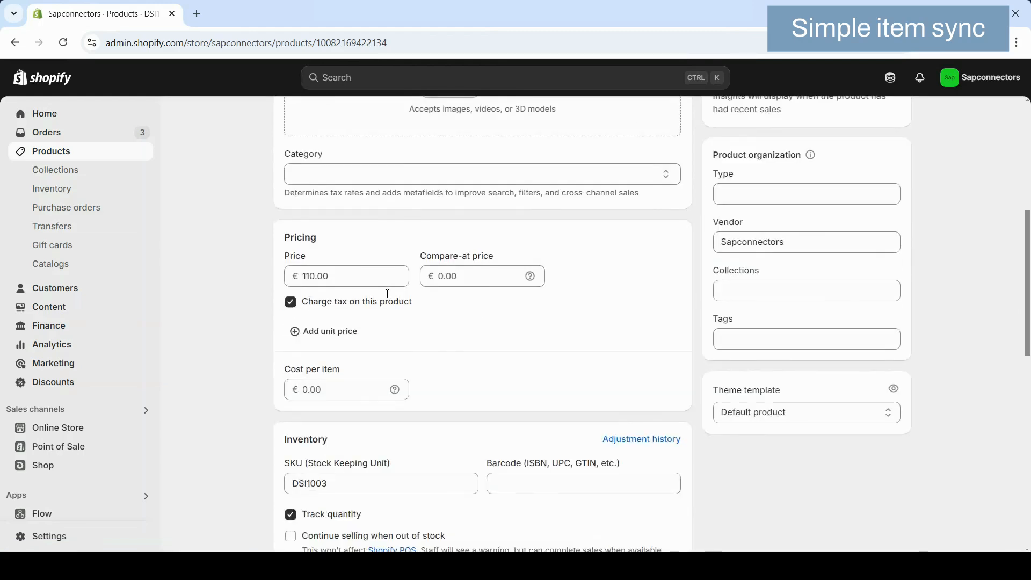
scroll(310, 278, "down", 4)
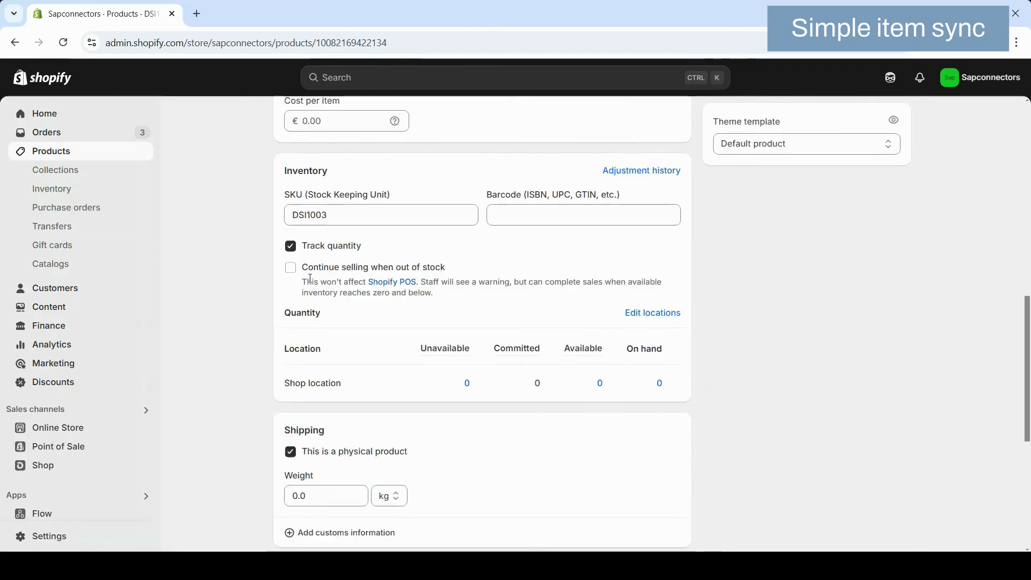
scroll(310, 277, "up", 9)
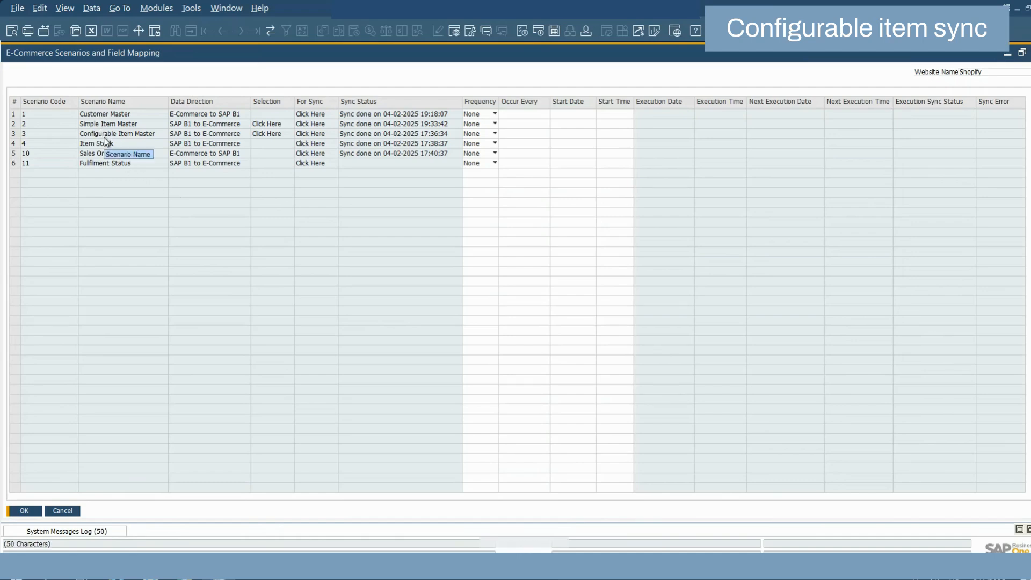
In SAP Business One, generate the configurable item list for group Artikel, exclude DCI1002 and save the selection with Demo_Conf.
left_click(272, 134)
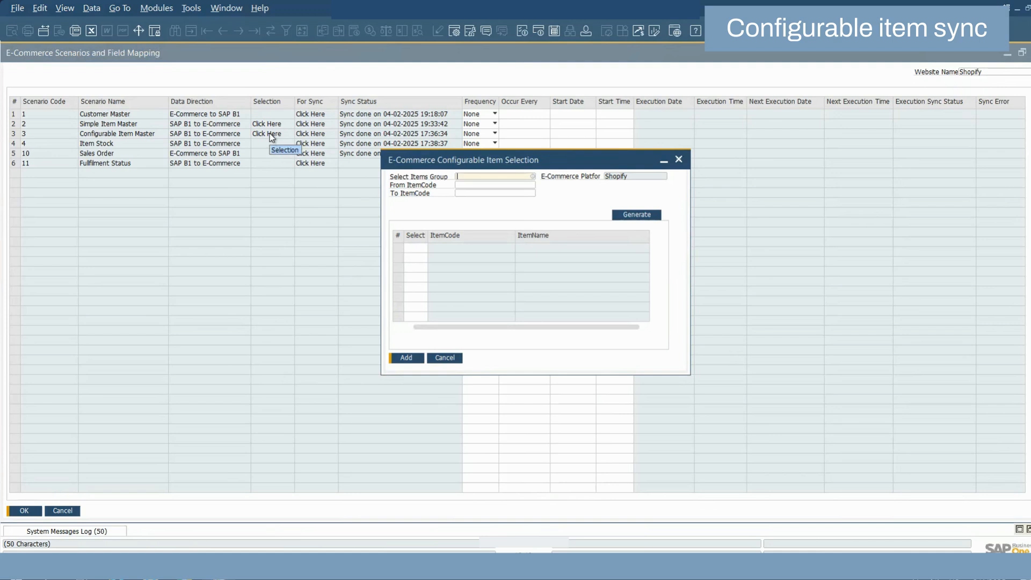
key("Tab")
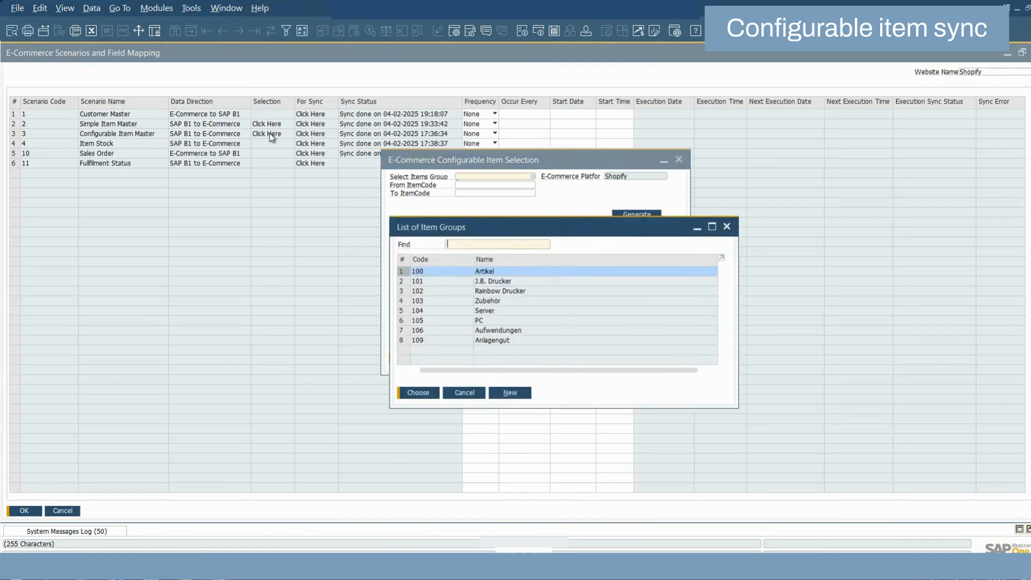
left_click(422, 393)
left_click(628, 216)
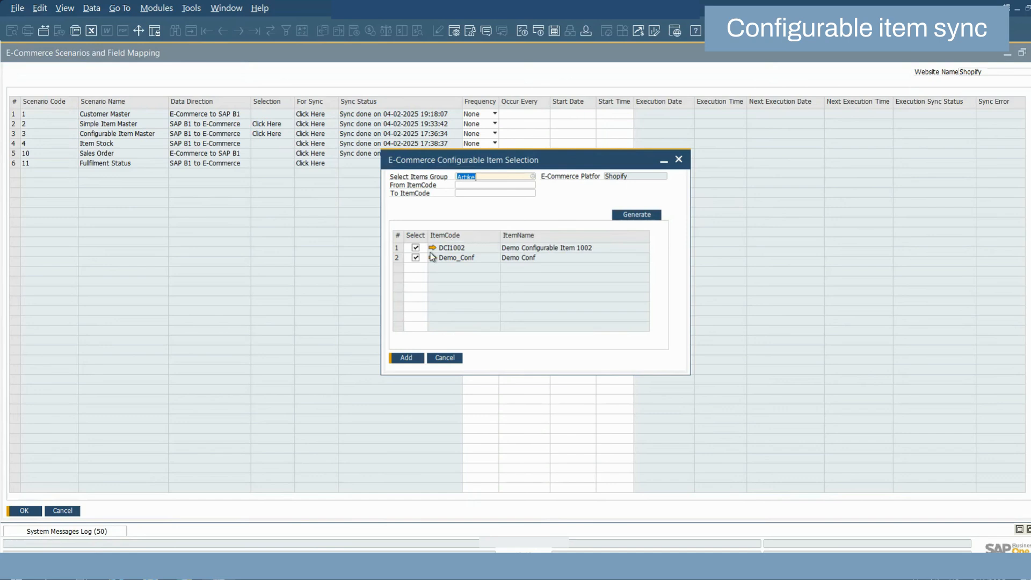
left_click(416, 248)
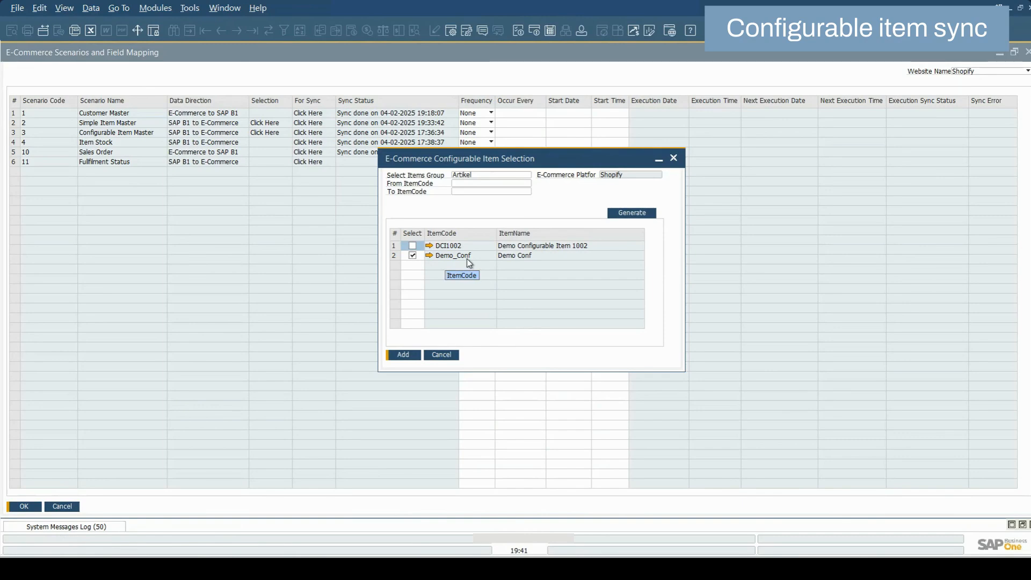
left_click(406, 355)
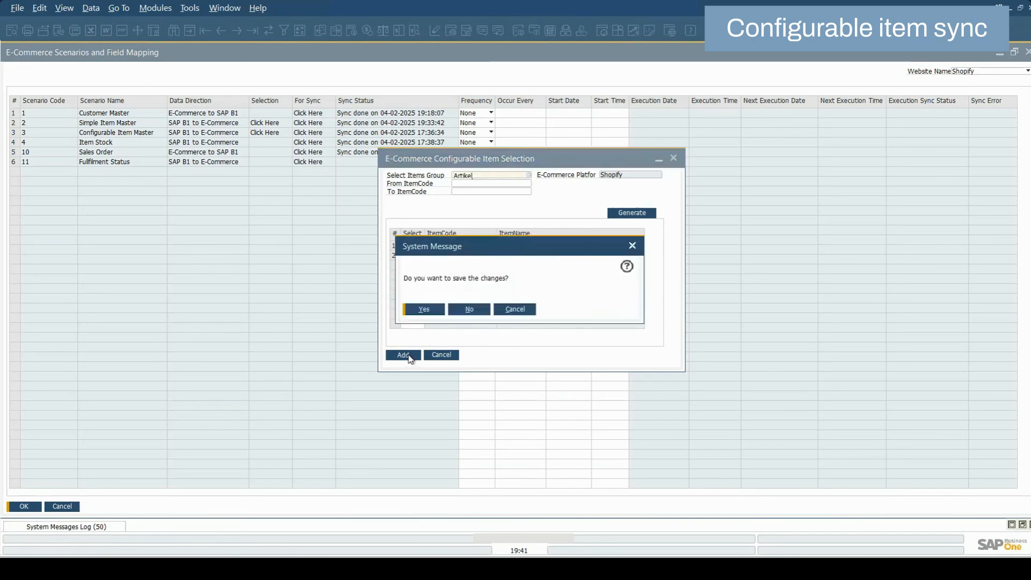
left_click(426, 310)
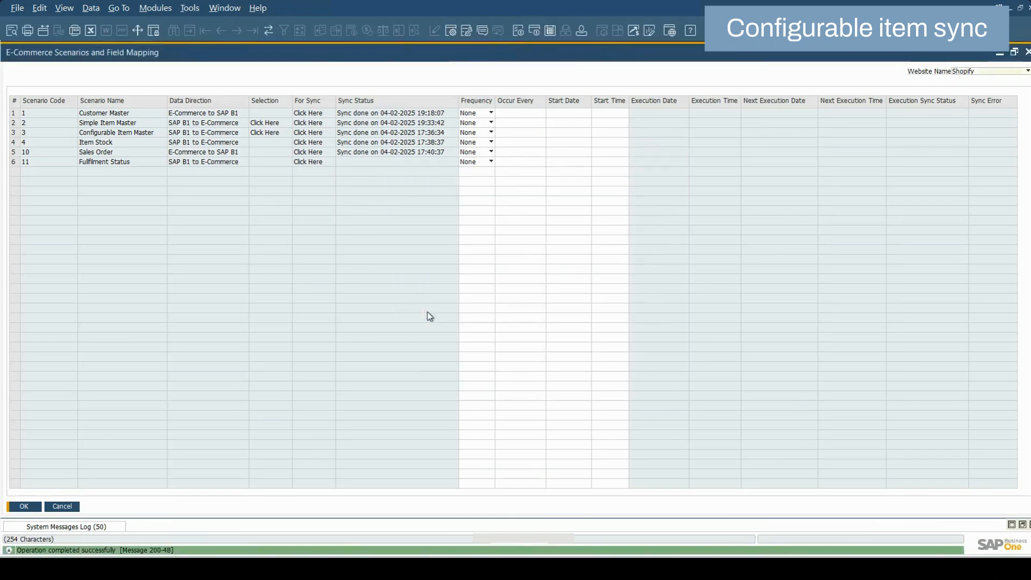
Run the Configurable Item Master sync and check its entries in the system messages log.
left_click(312, 133)
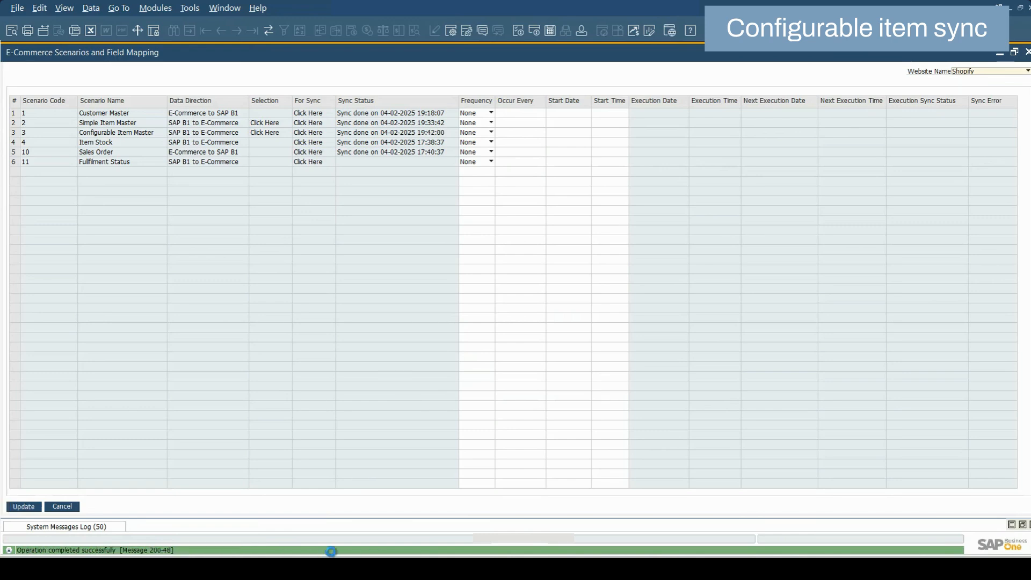
left_click(1023, 525)
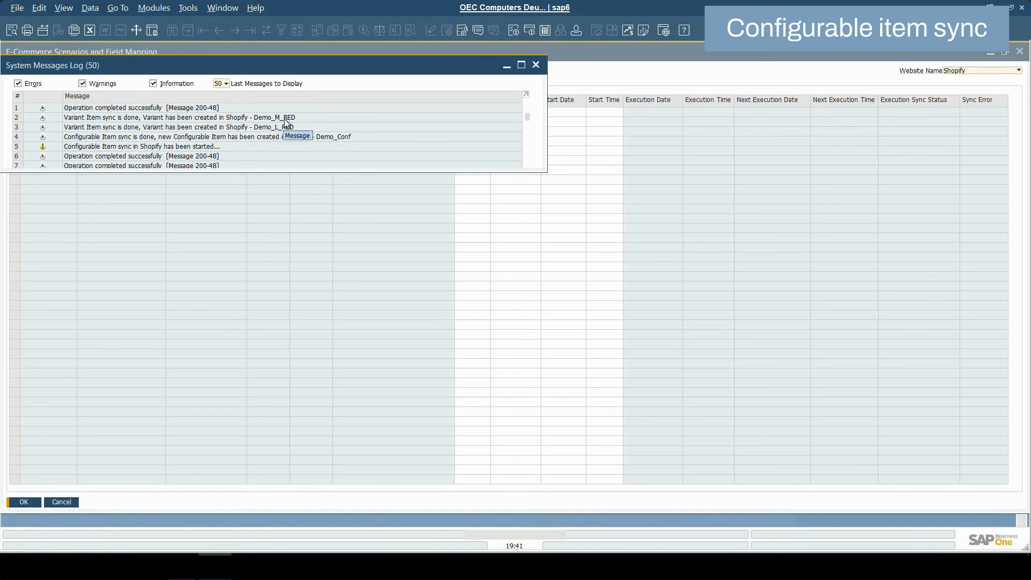
left_click(507, 68)
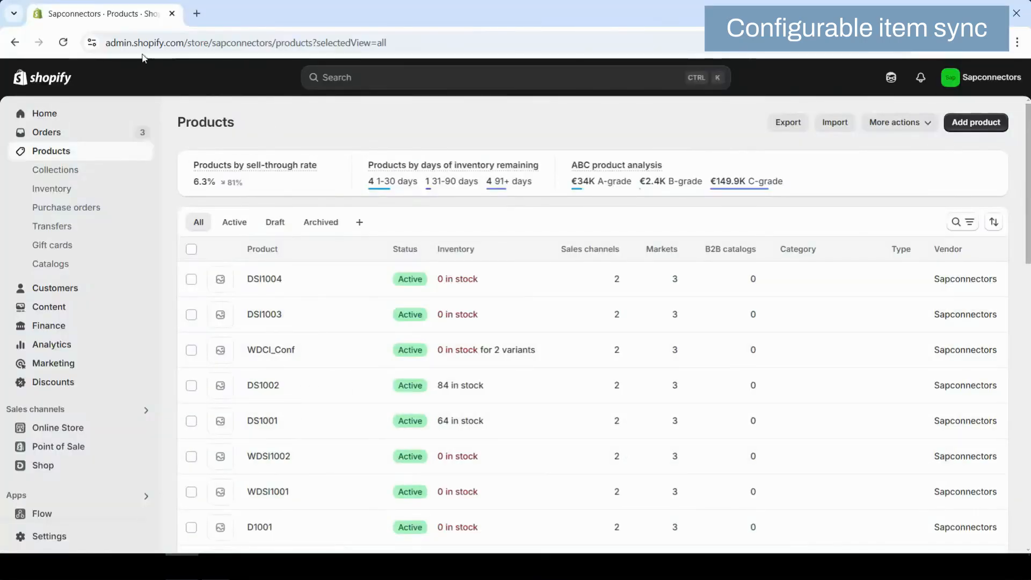
In Shopify, refresh the product list, open Demo_Conf and examine its color and size options and the expanded Red variants.
left_click(63, 42)
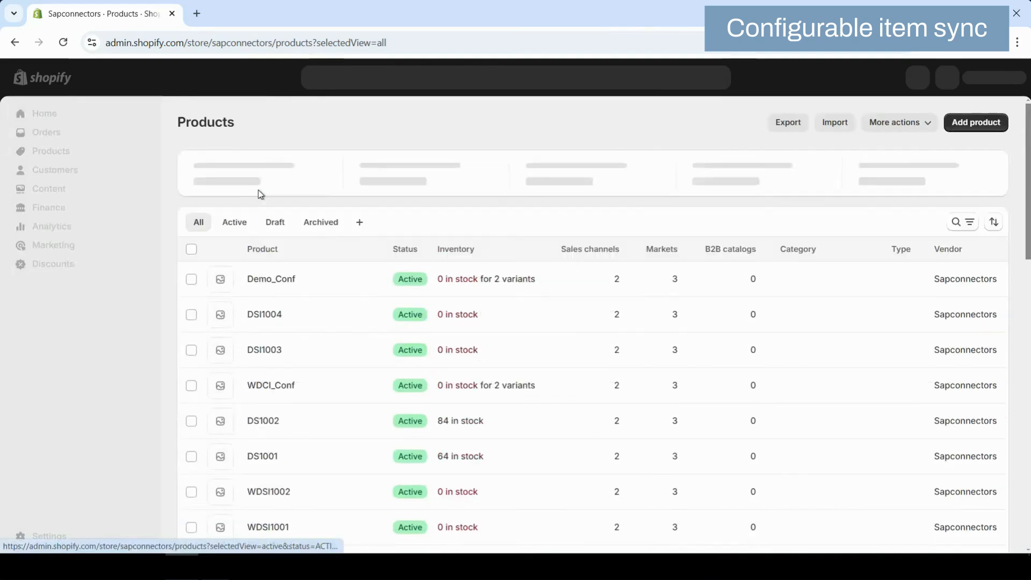
left_click(278, 288)
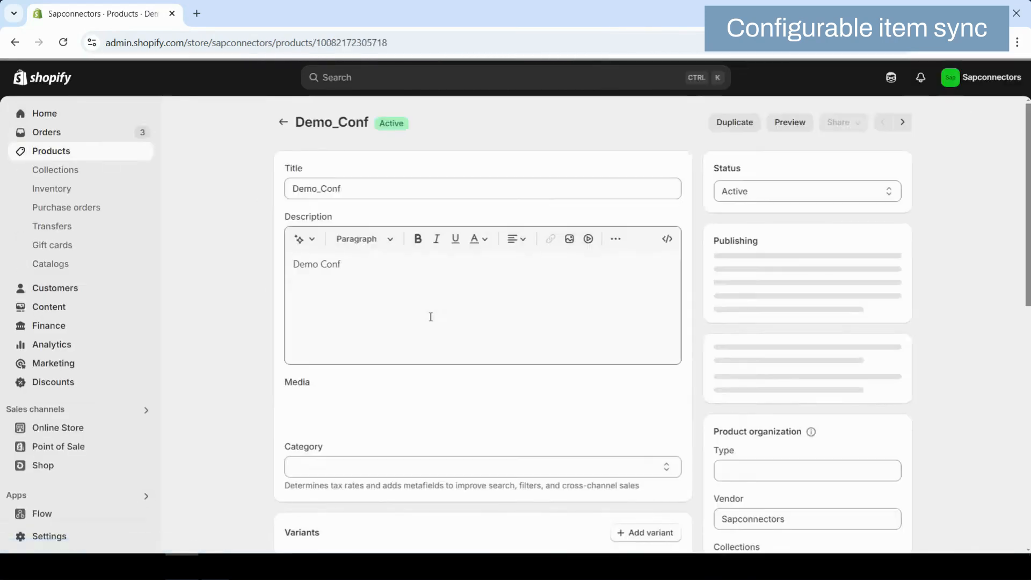
scroll(430, 316, "down", 5)
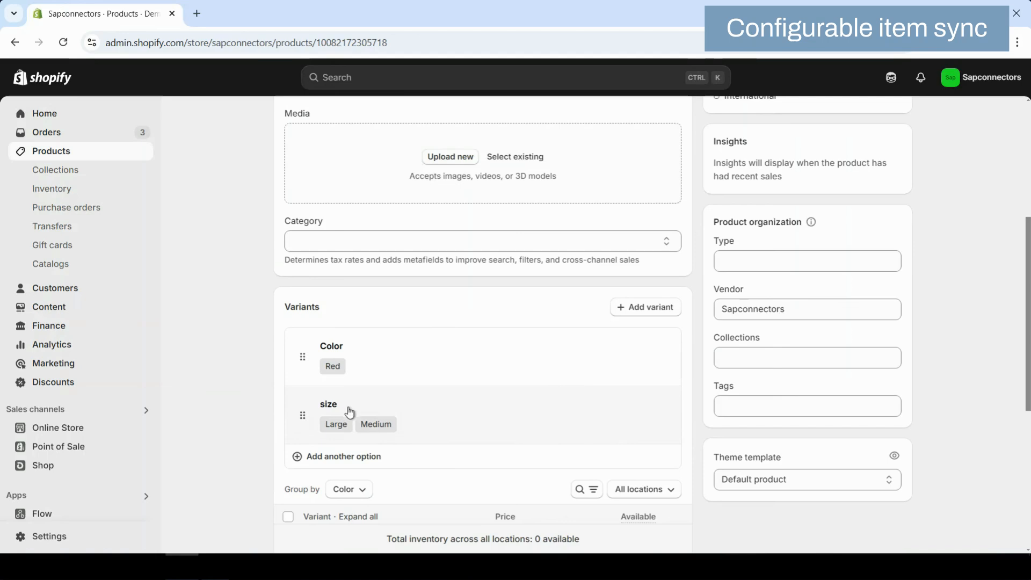
scroll(404, 436, "down", 3)
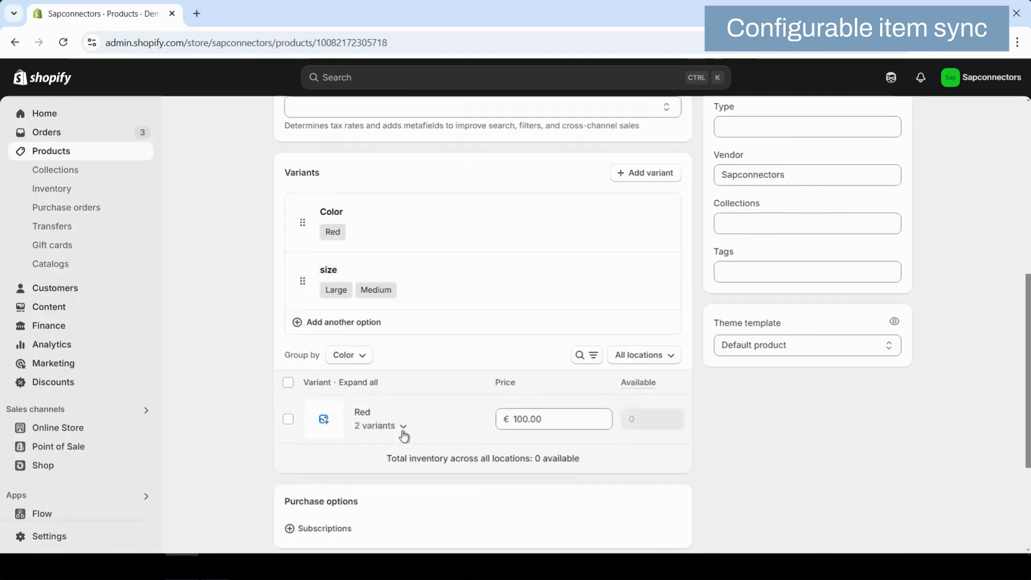
left_click(403, 427)
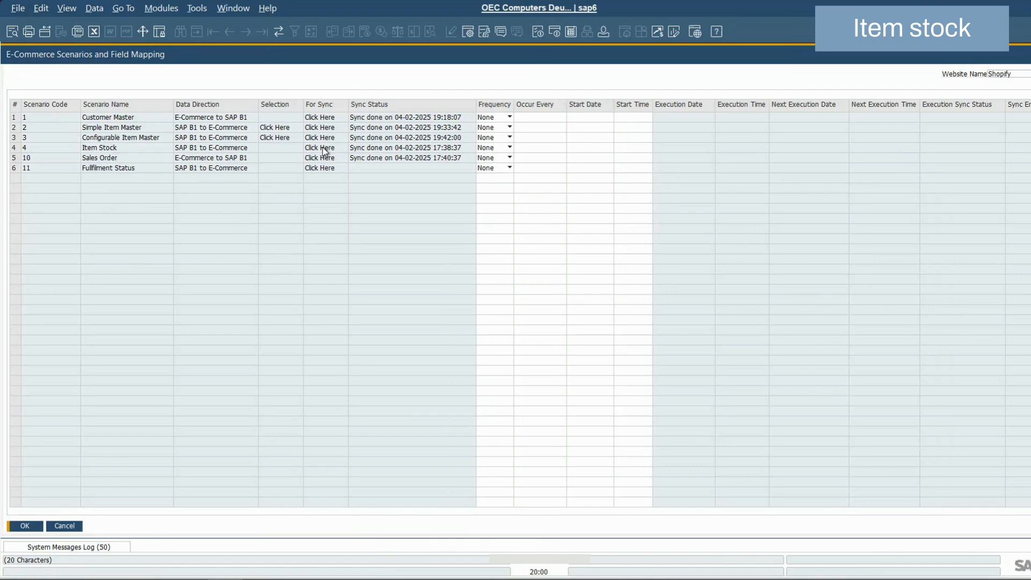
Run the Item Stock sync in SAP Business One and switch back to the Demo_Conf product in Shopify.
left_click(325, 149)
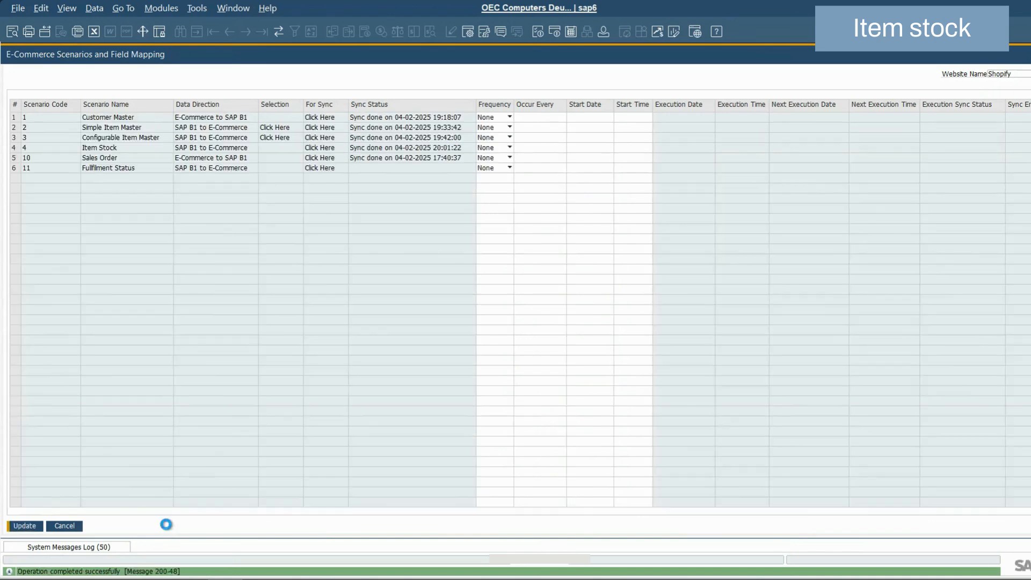
left_click(192, 579)
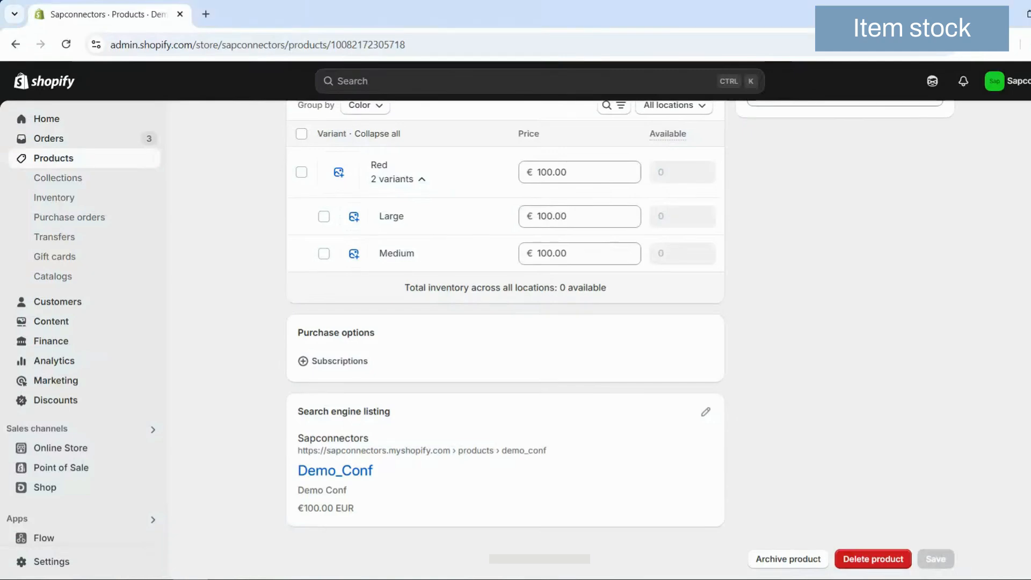
Open the Shopify product list, close the scenario mapping window in SAP Business One and switch back to Shopify.
left_click(62, 158)
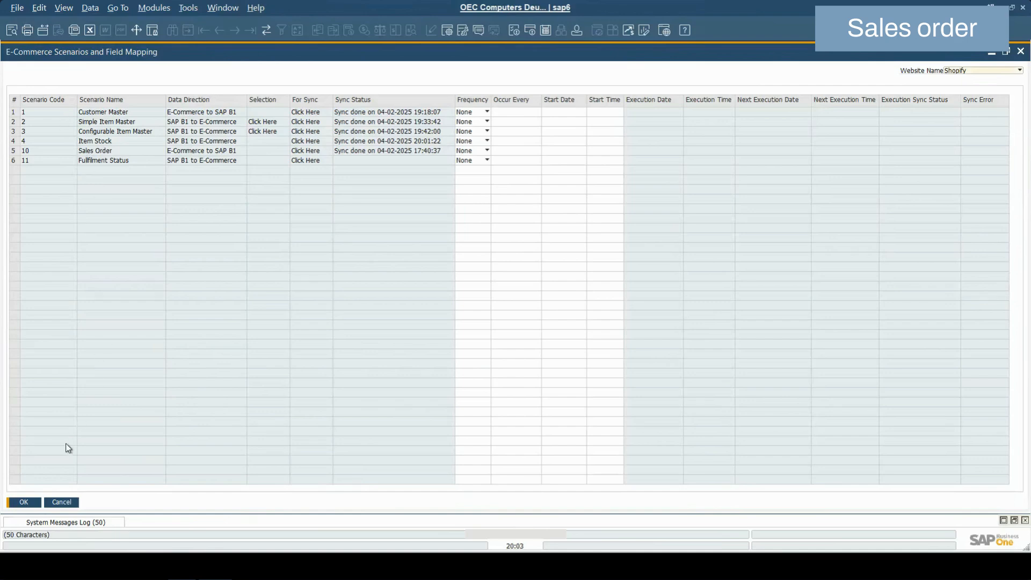
left_click(61, 502)
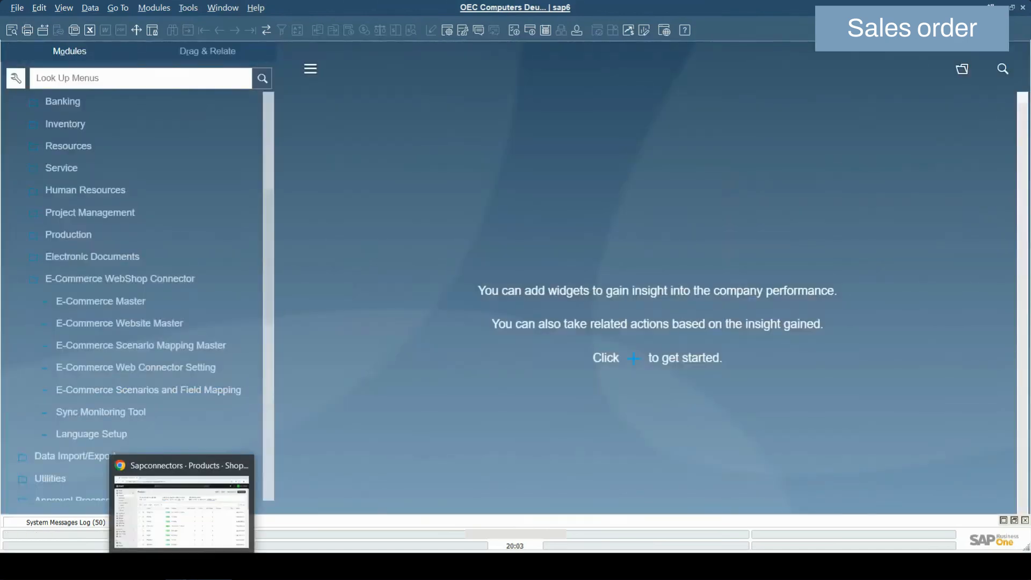
left_click(182, 504)
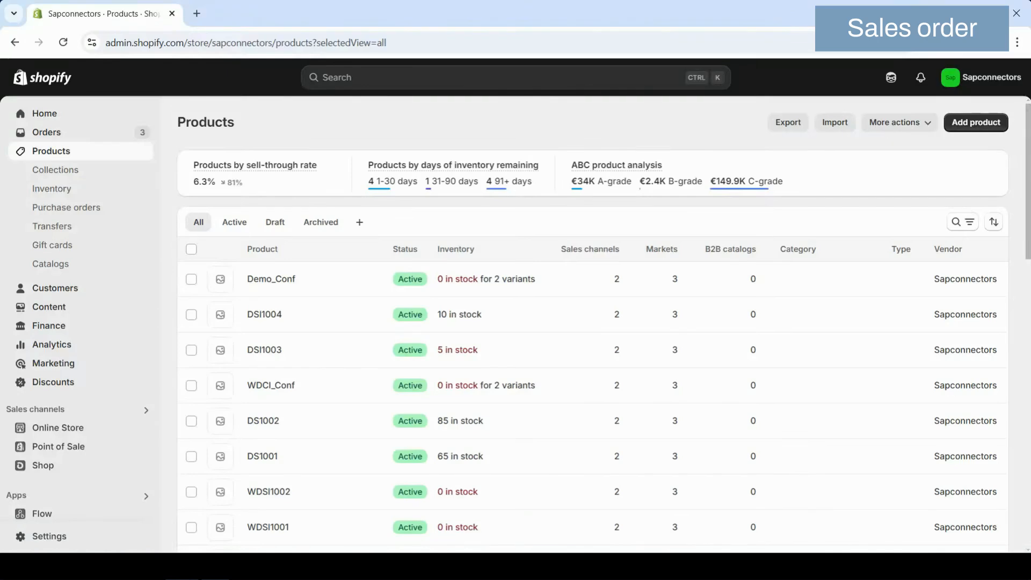
Look at the customer list in Shopify, start a new order and assign the existing demo customer to it.
left_click(67, 289)
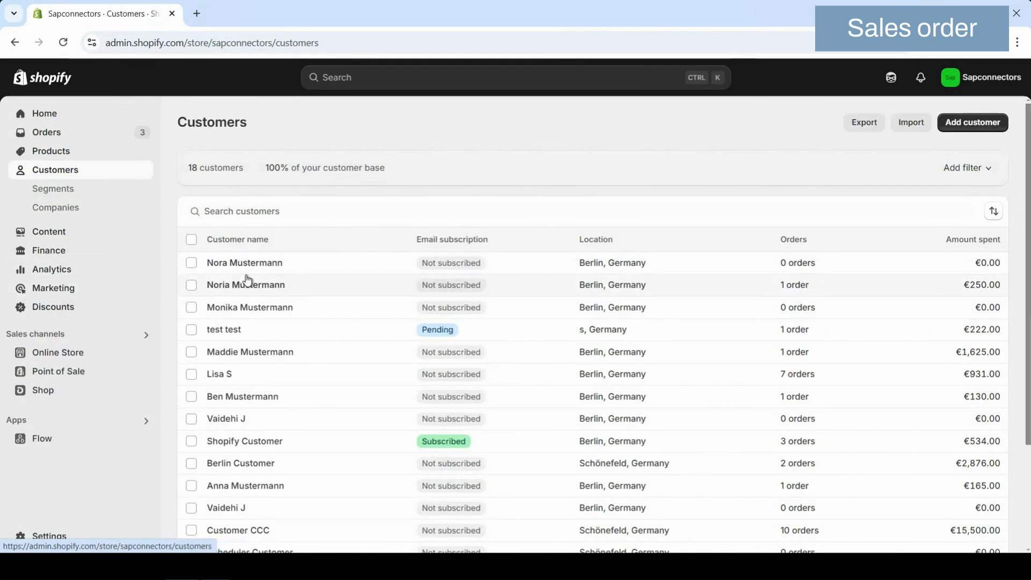
left_click(60, 139)
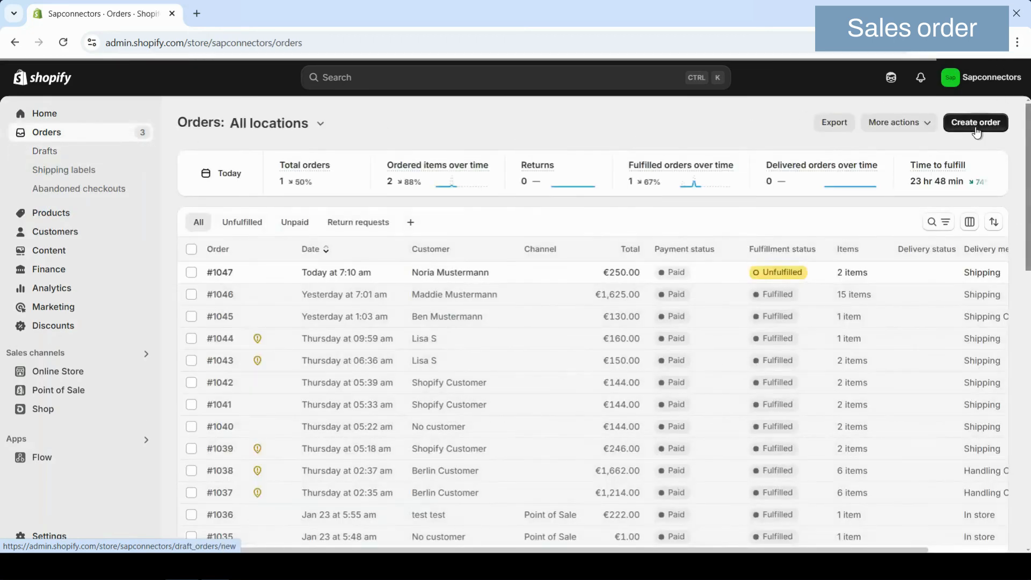
left_click(972, 128)
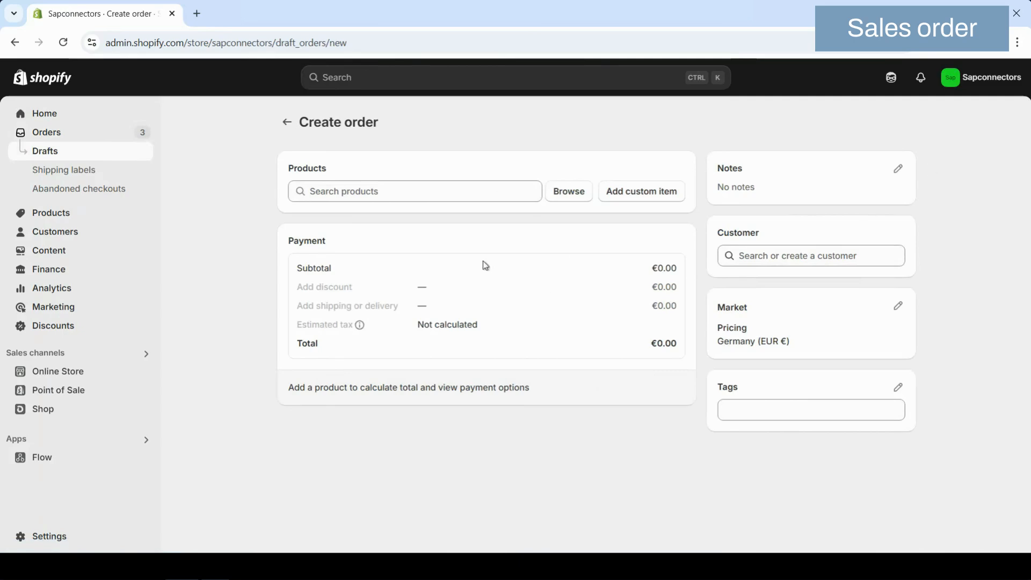
left_click(779, 256)
type("Nora")
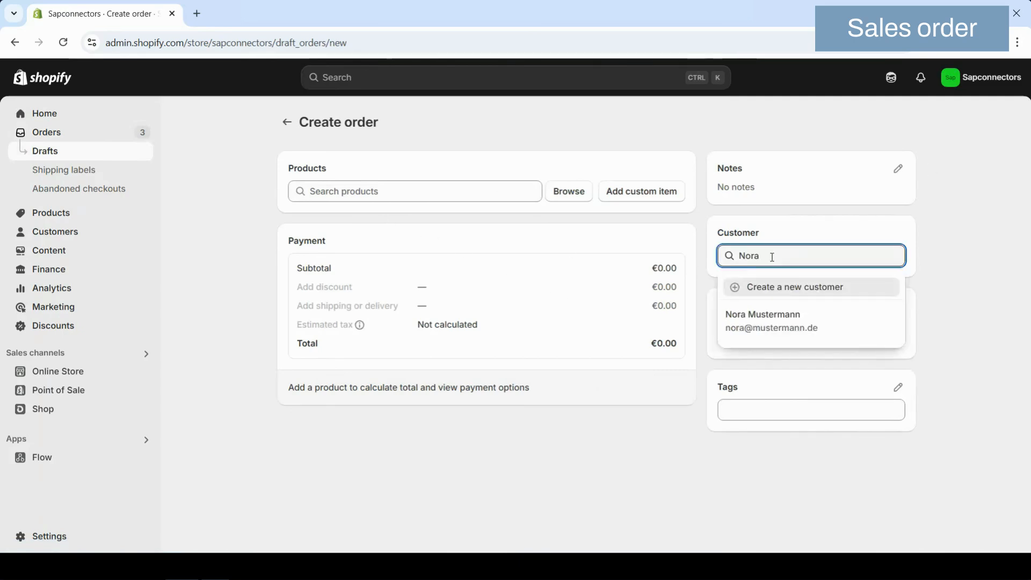
left_click(773, 314)
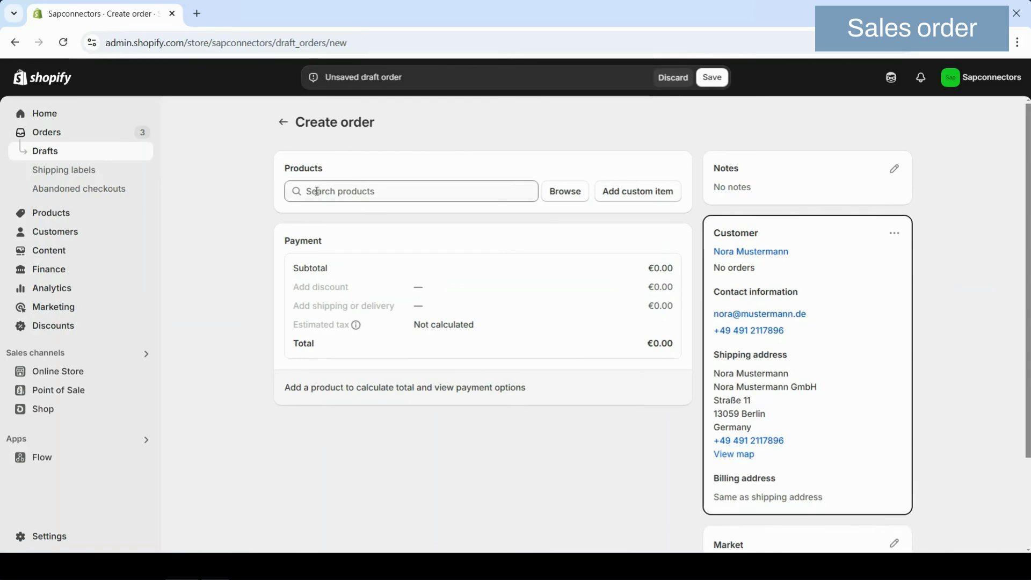
Search the products for DS and add DSI1003 and DSI1004 to the order.
left_click(317, 191)
key("Tab")
left_click(307, 193)
type("DS")
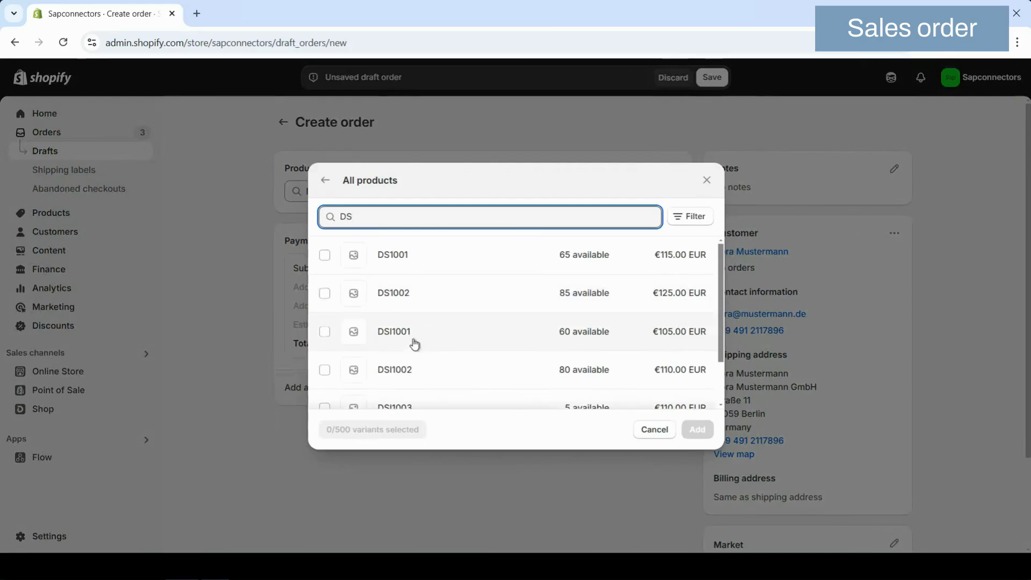
scroll(413, 343, "down", 1)
left_click(331, 353)
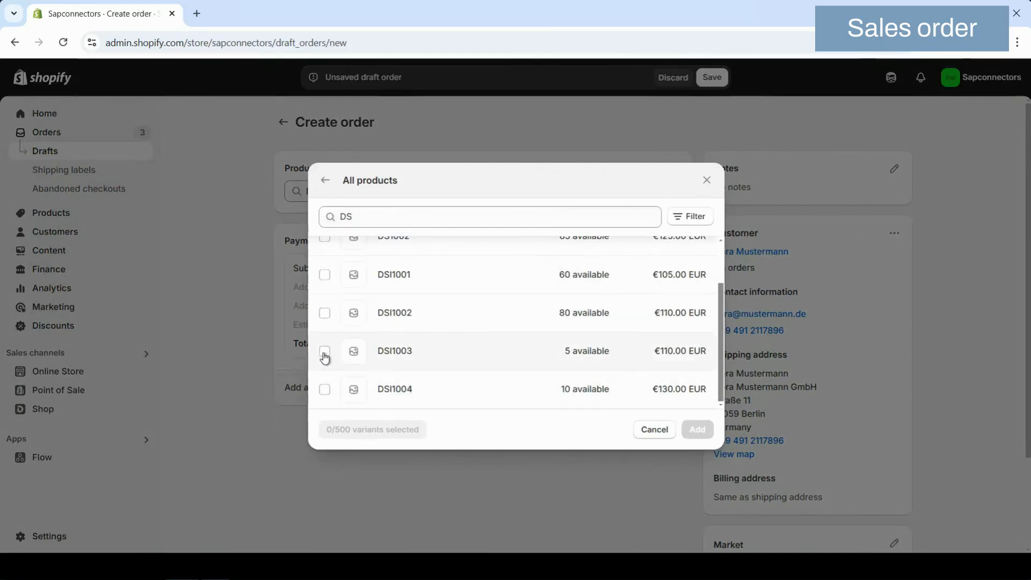
left_click(325, 396)
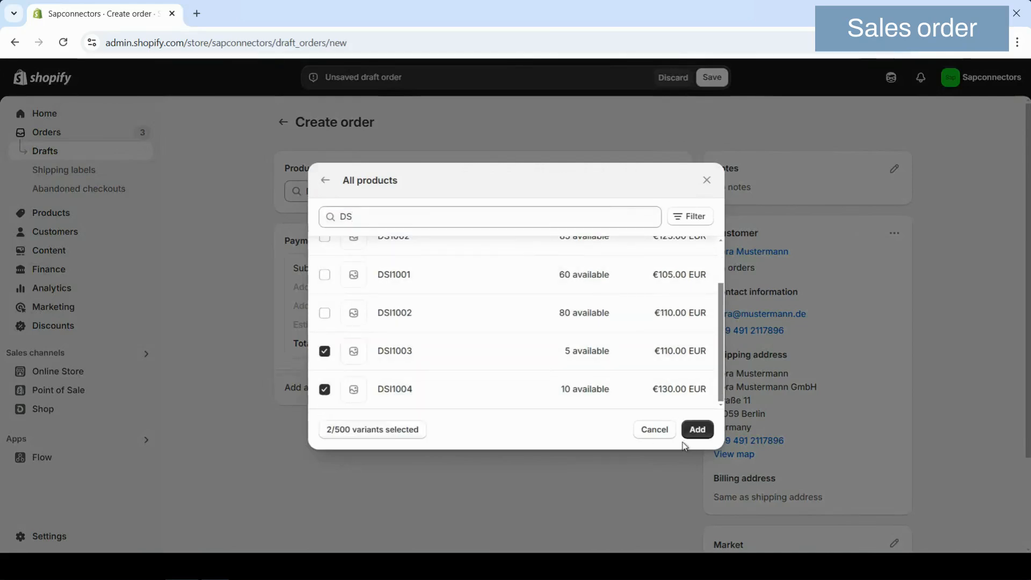
left_click(697, 429)
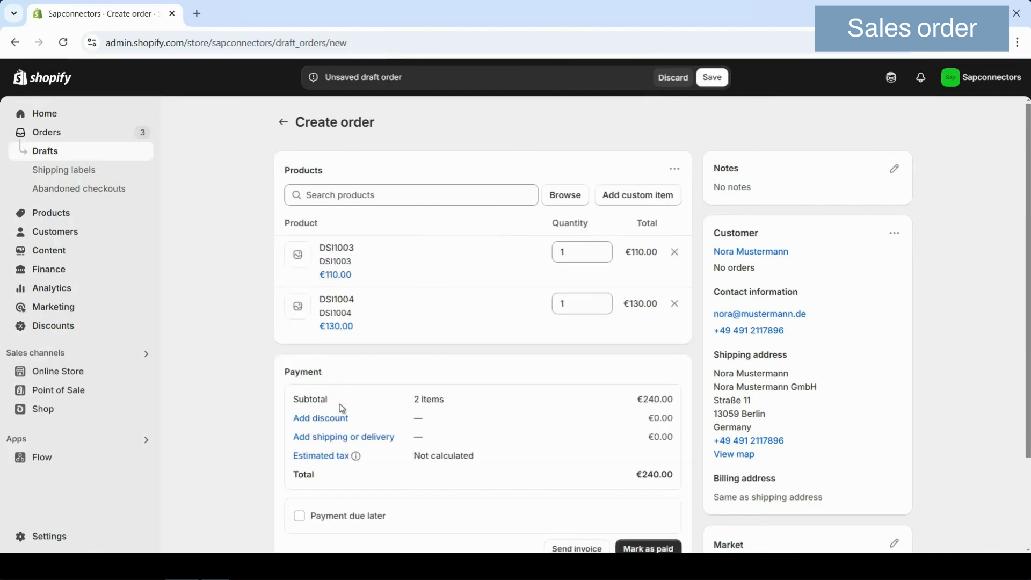
Add a custom shipping charge named Shipping with a price of €10.00 to the order.
left_click(346, 438)
left_click(324, 303)
left_click(364, 345)
type("Shipping")
key("Tab")
type("10")
key("Tab")
left_click(693, 382)
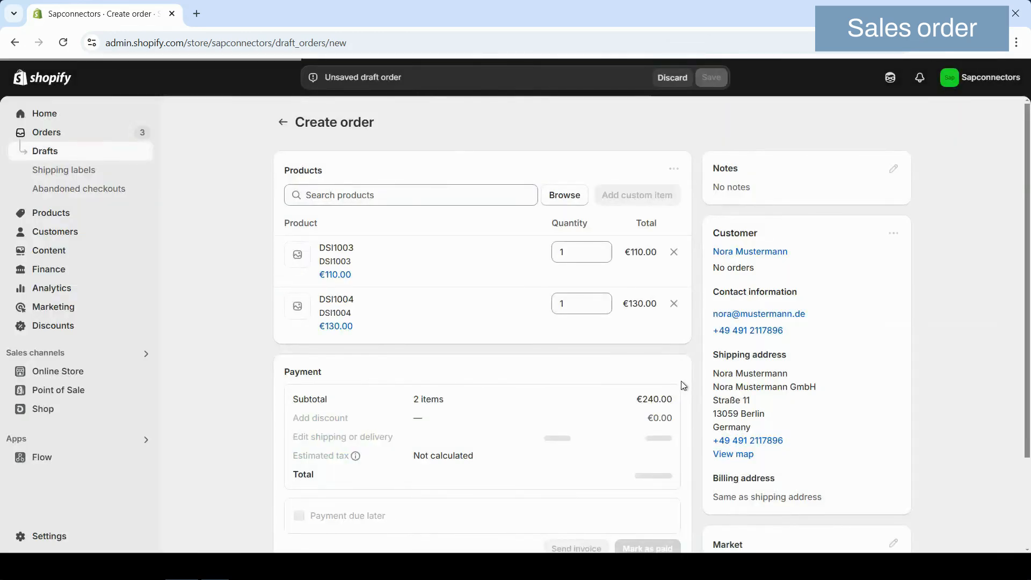
Set the order's payment to due later with terms Due on receipt and create the order.
scroll(550, 443, "down", 2)
left_click(297, 402)
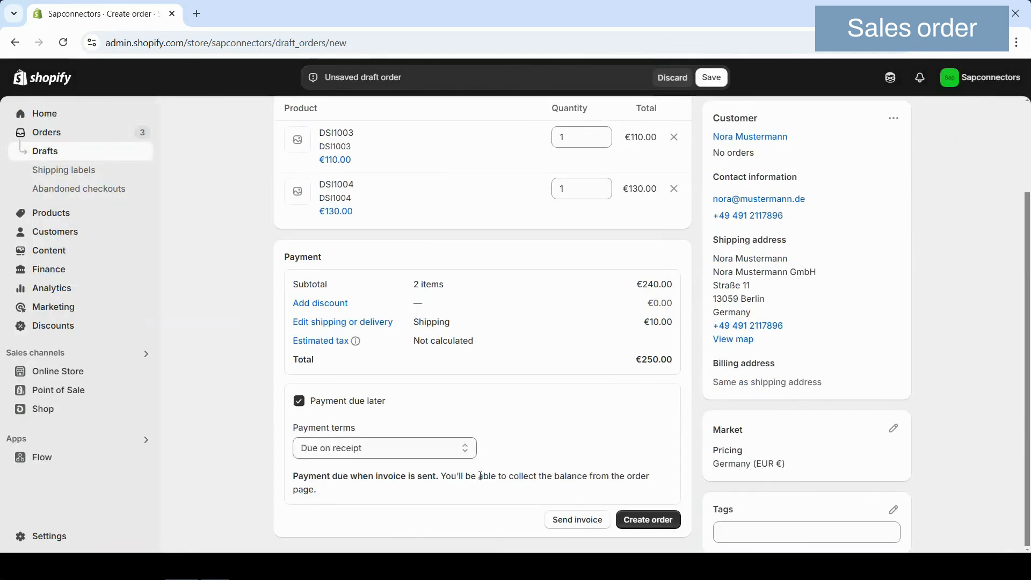
left_click(657, 522)
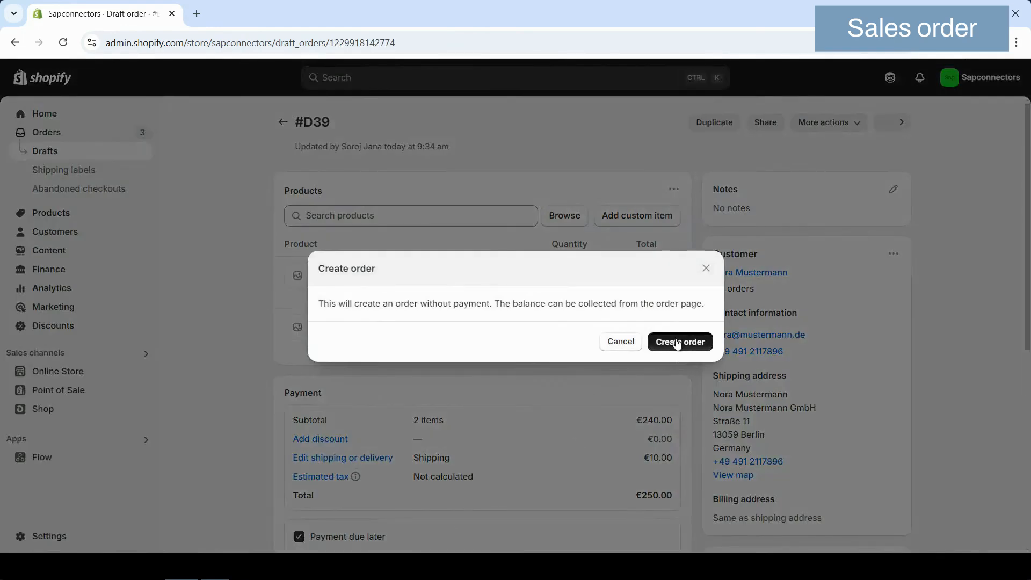
left_click(678, 343)
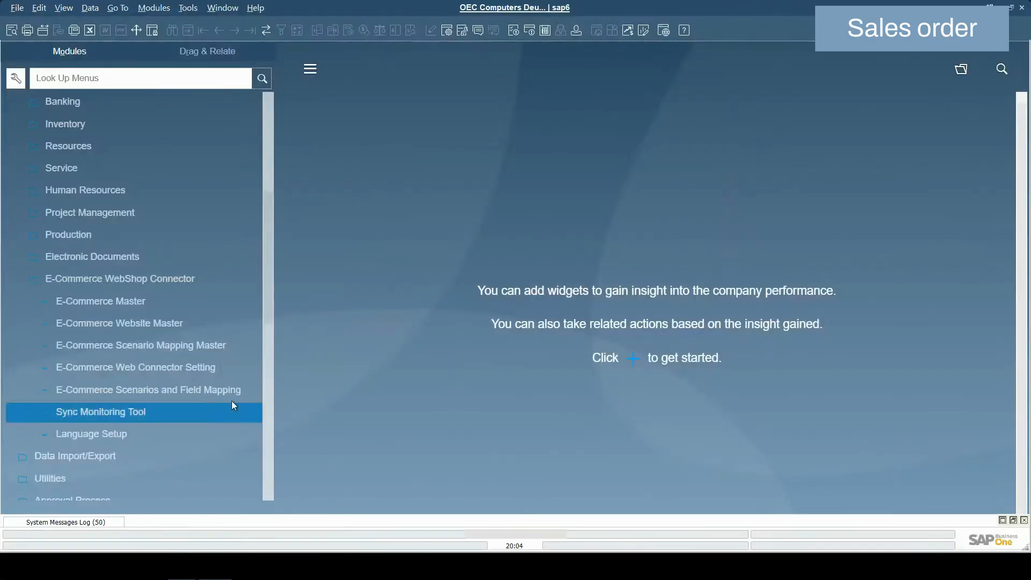
In SAP Business One, open E-Commerce Scenarios and Field Mapping and run the Sales Order sync.
left_click(196, 391)
left_click(185, 392)
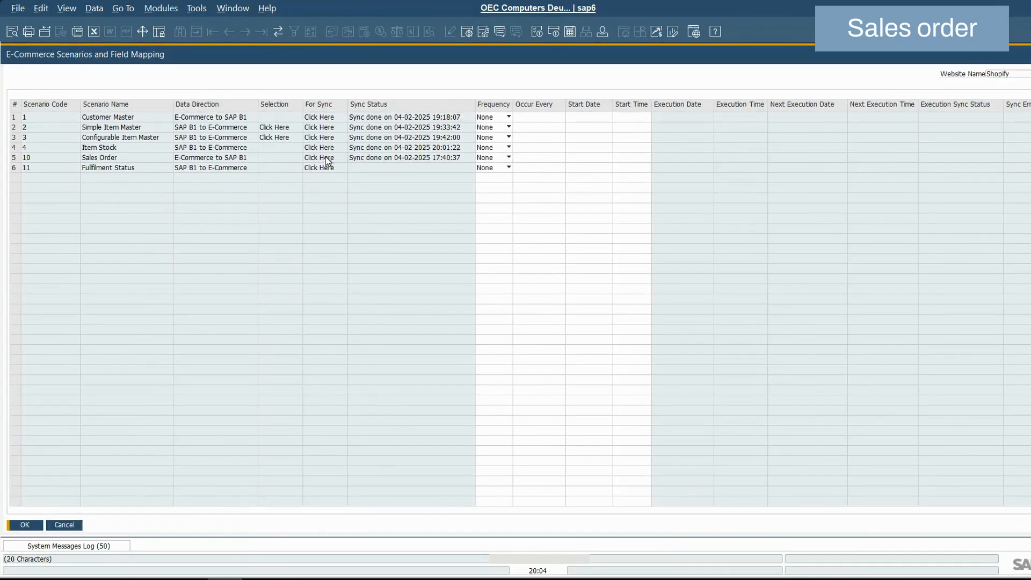
left_click(313, 153)
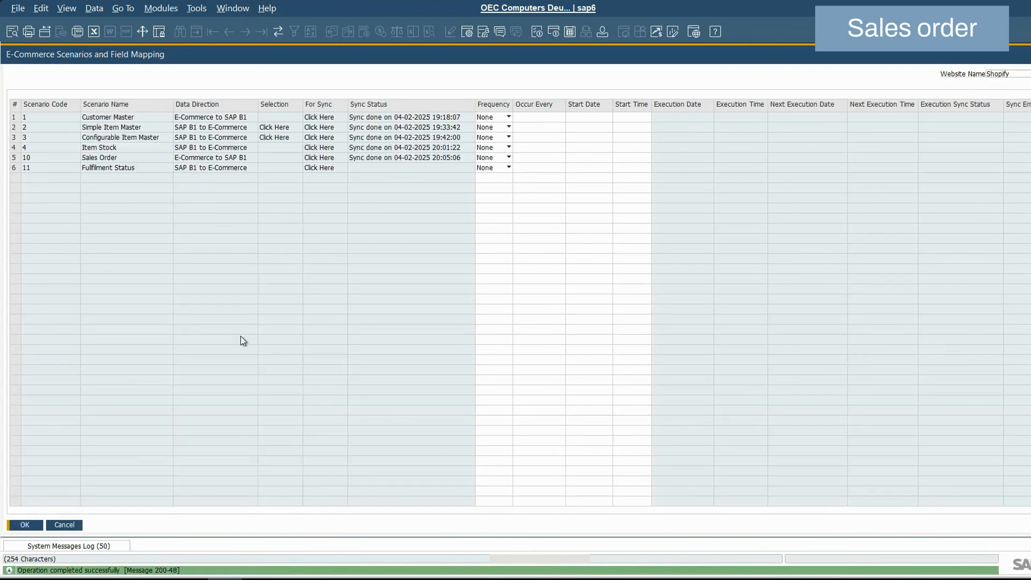
Open the most recent sales order in a maximized window and examine its customer, reference number, items and freight.
left_click(163, 8)
mouse_move(201, 83)
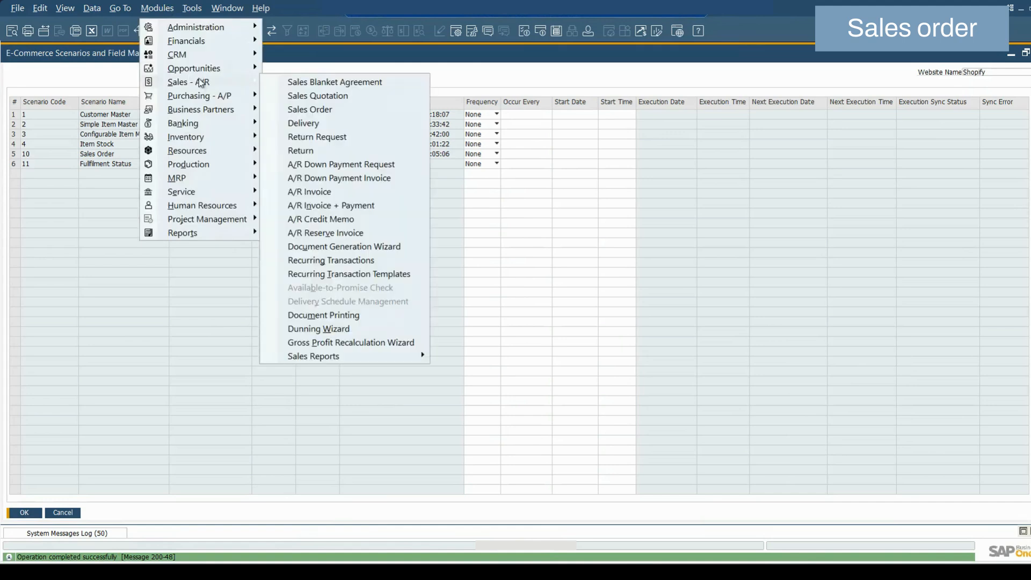
left_click(295, 113)
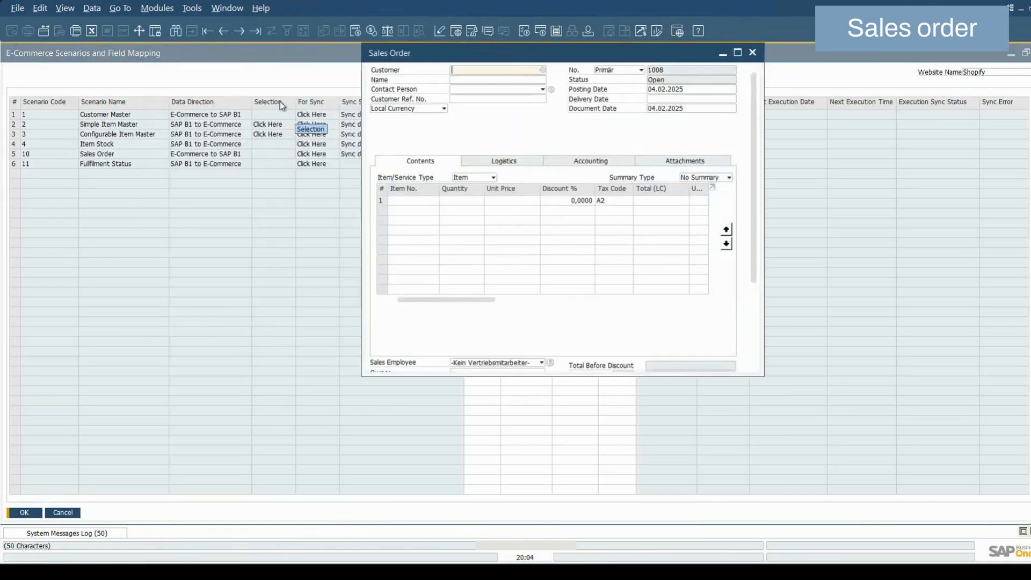
left_click(223, 31)
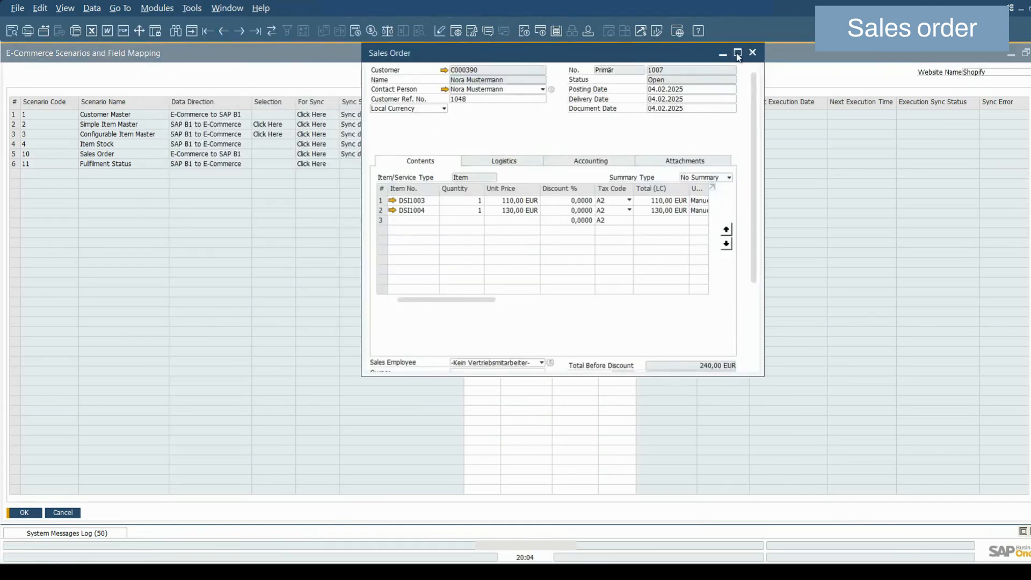
left_click(738, 52)
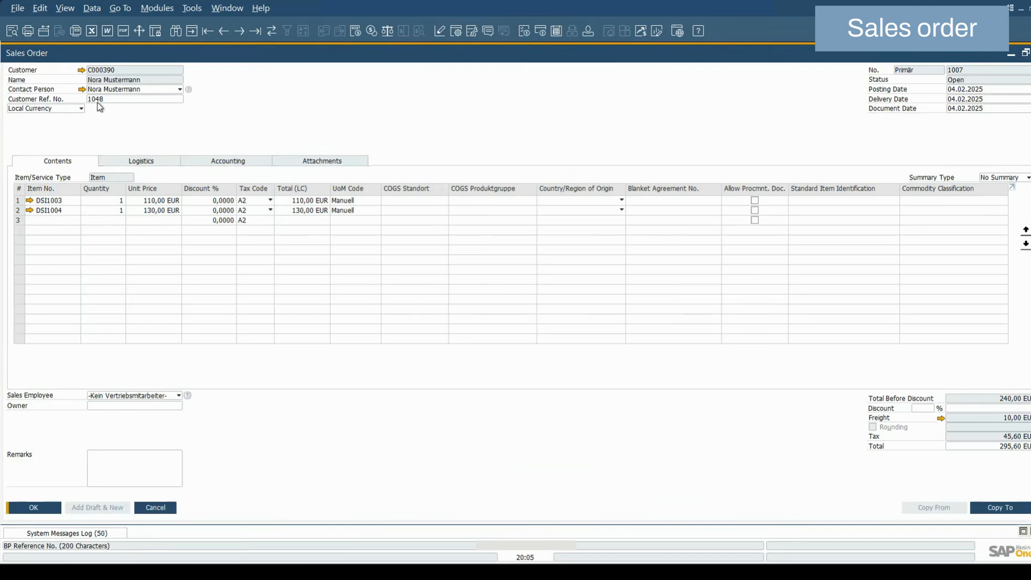
left_click(59, 218)
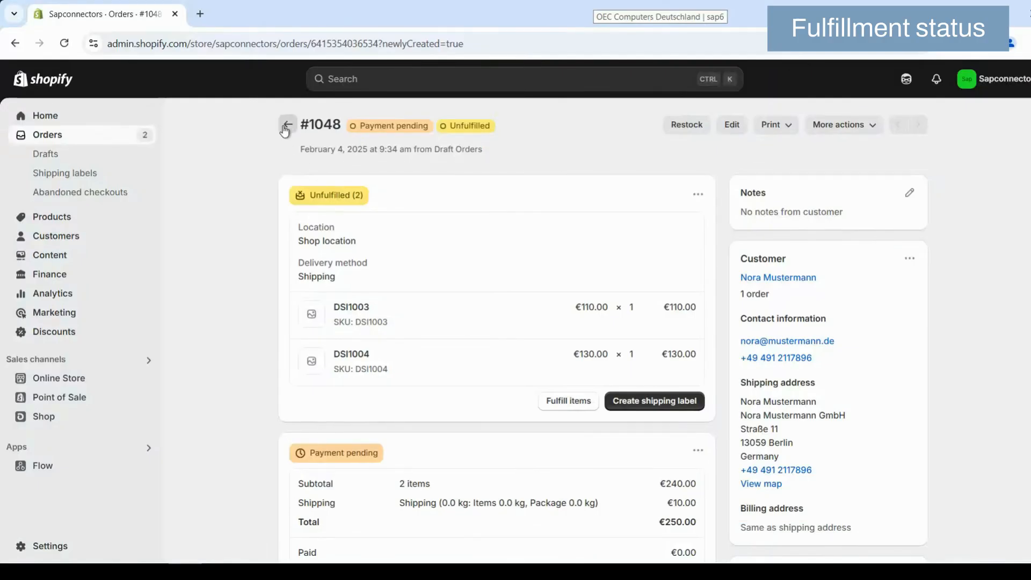
In Shopify, capture the payment for the newest unfulfilled order and refresh the order list.
left_click(283, 125)
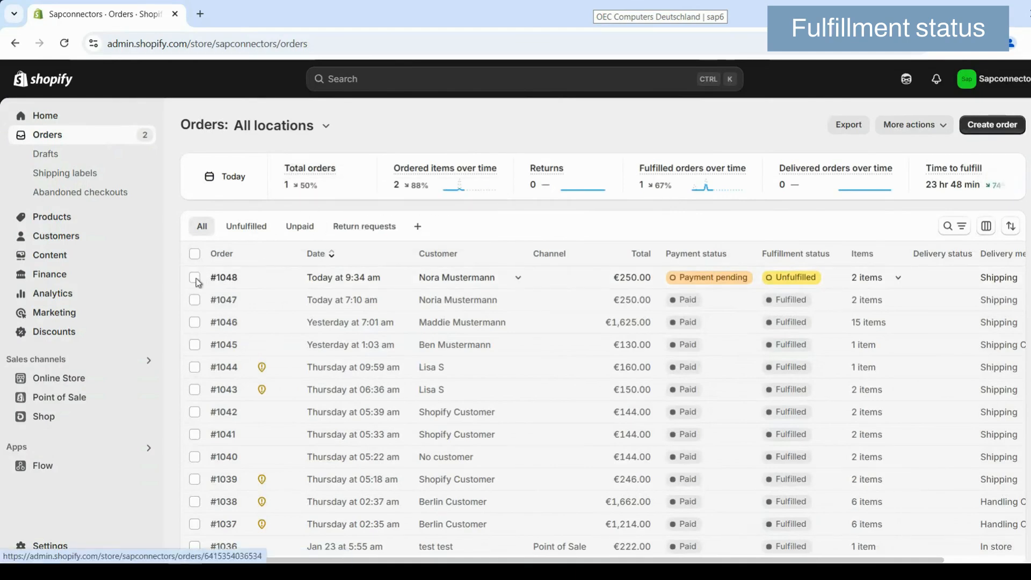
left_click(195, 278)
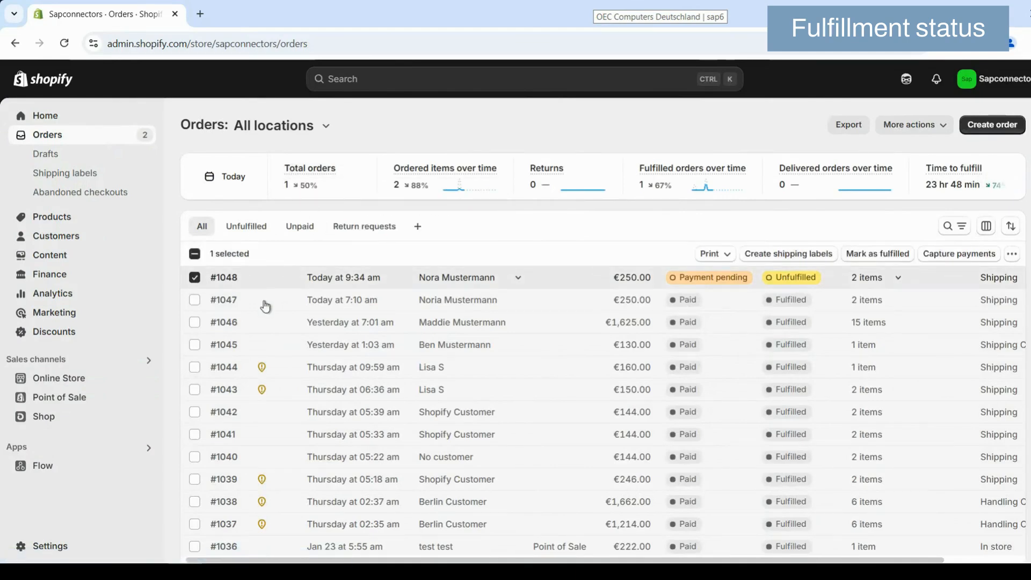
left_click(942, 255)
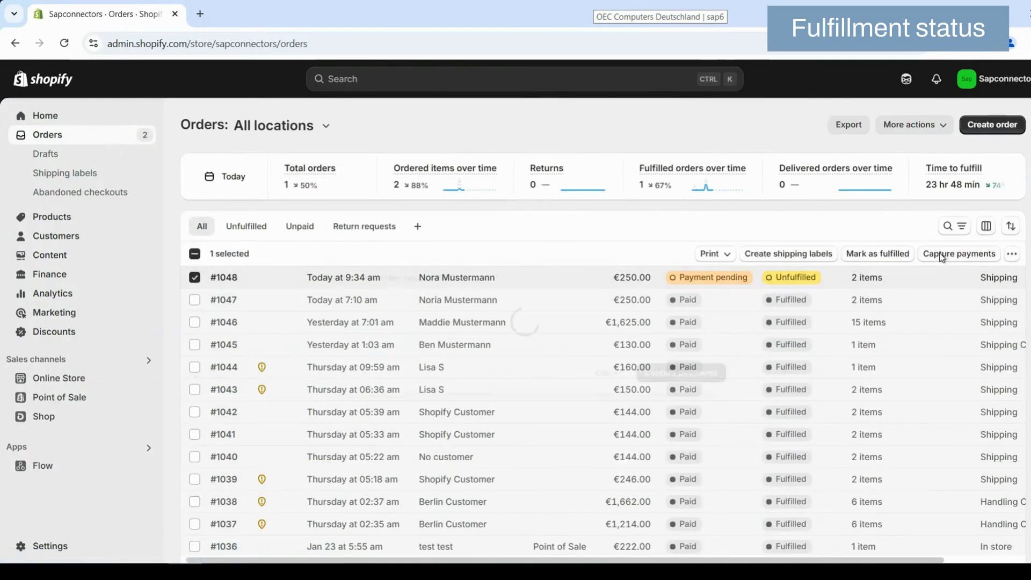
left_click(660, 350)
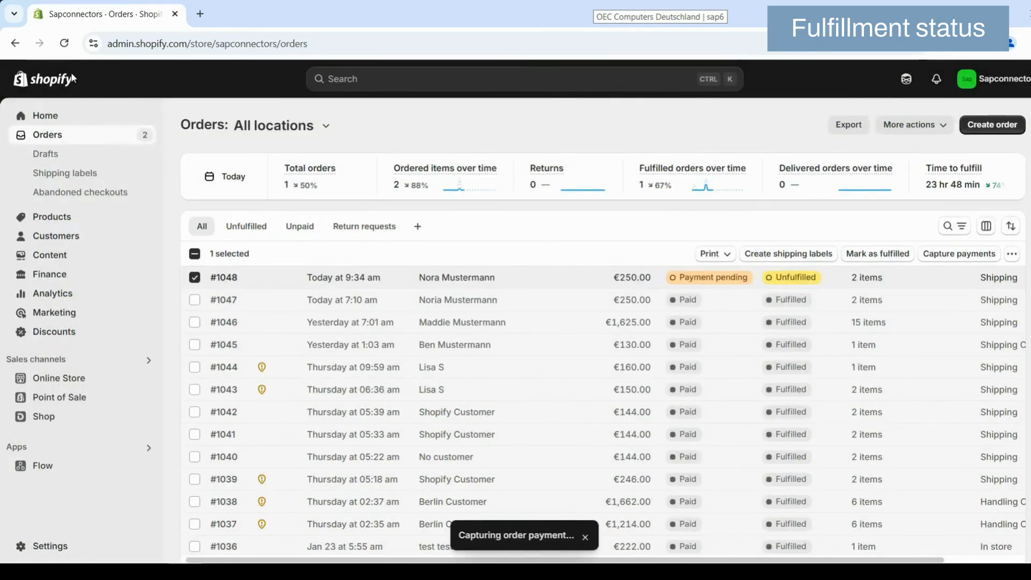
left_click(64, 44)
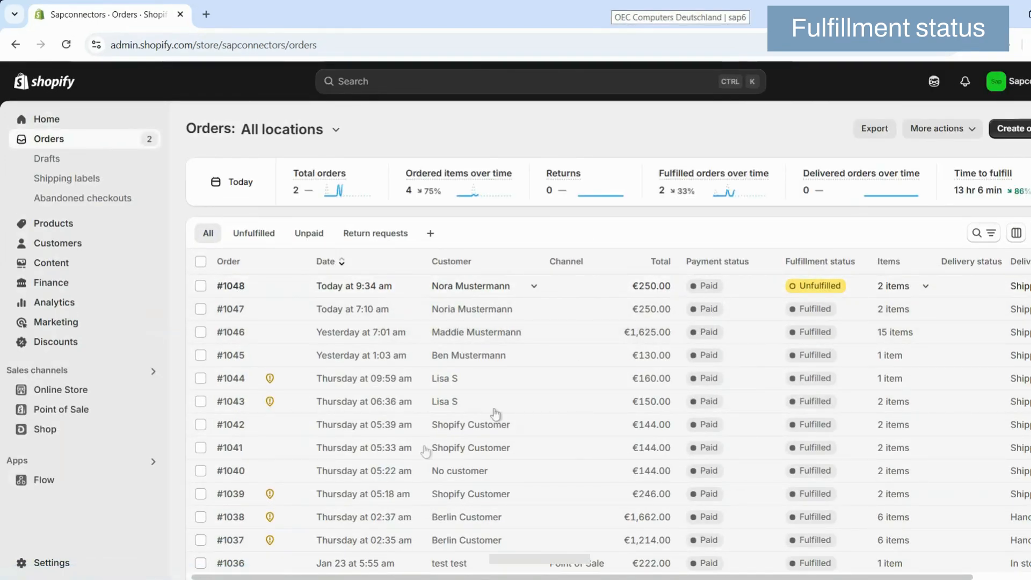
Switch to SAP Business One and run the Fulfillment Status sync.
left_click(300, 579)
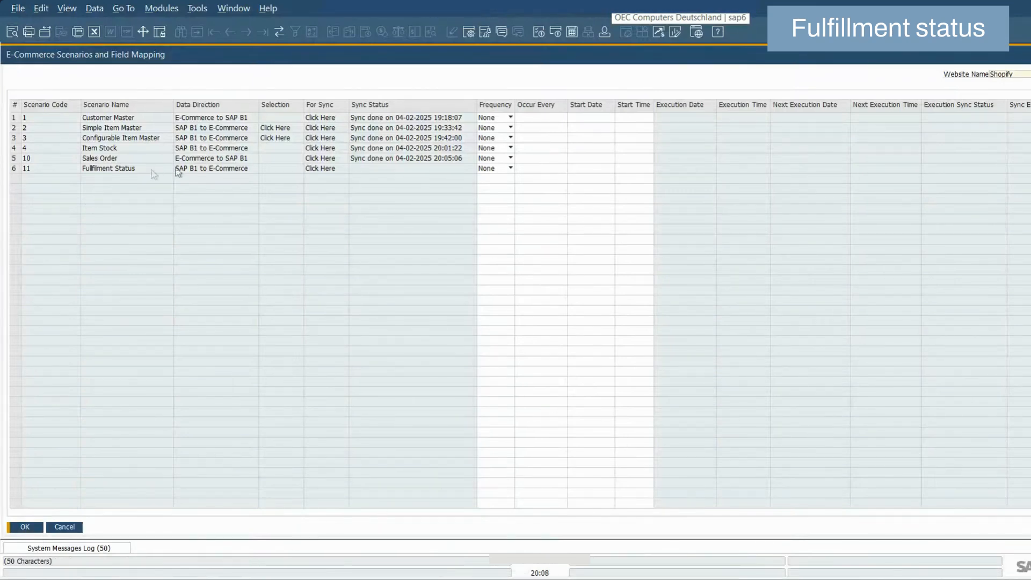
left_click(320, 169)
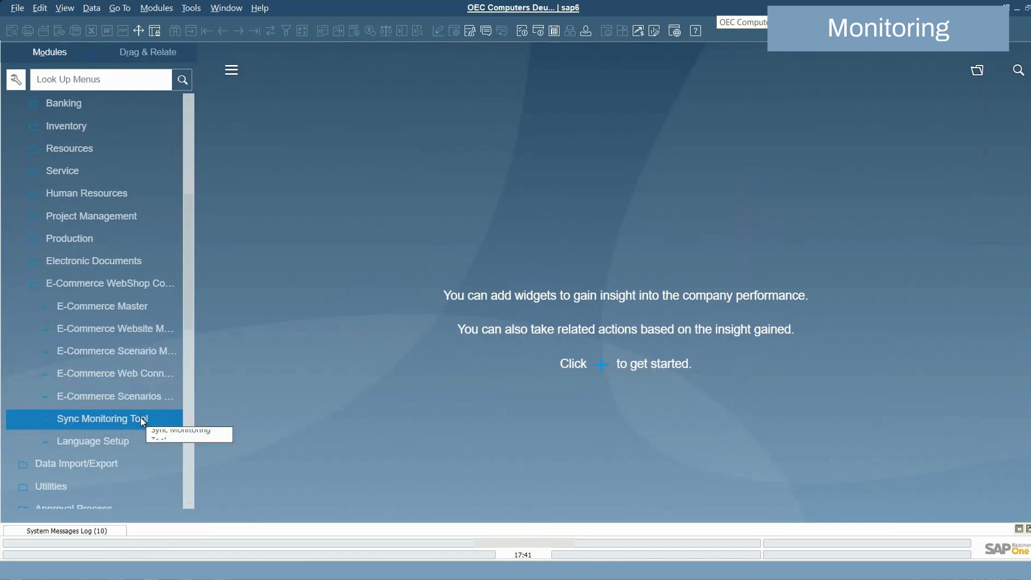
Open the Sync Monitoring Tool and generate the Shopify sync log from 03.02.2025 to 03.02.2025.
left_click(143, 420)
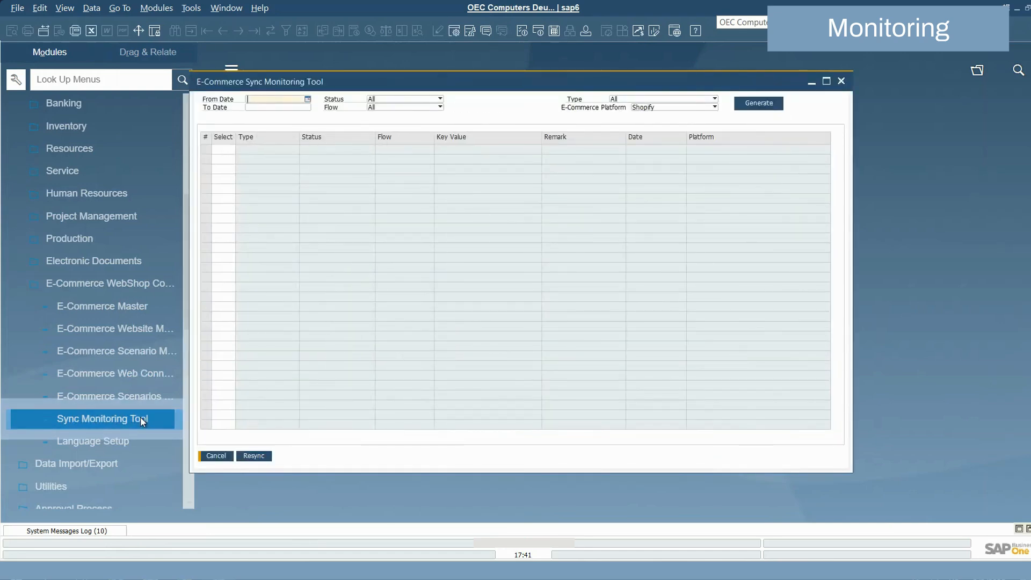
type("t")
key("Tab")
type("t")
key("Tab")
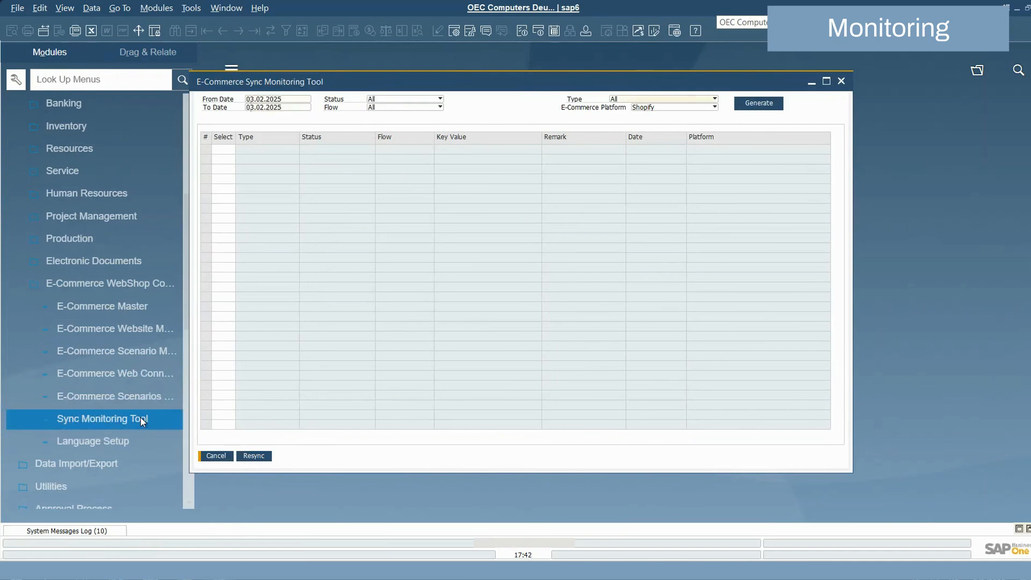
left_click(755, 105)
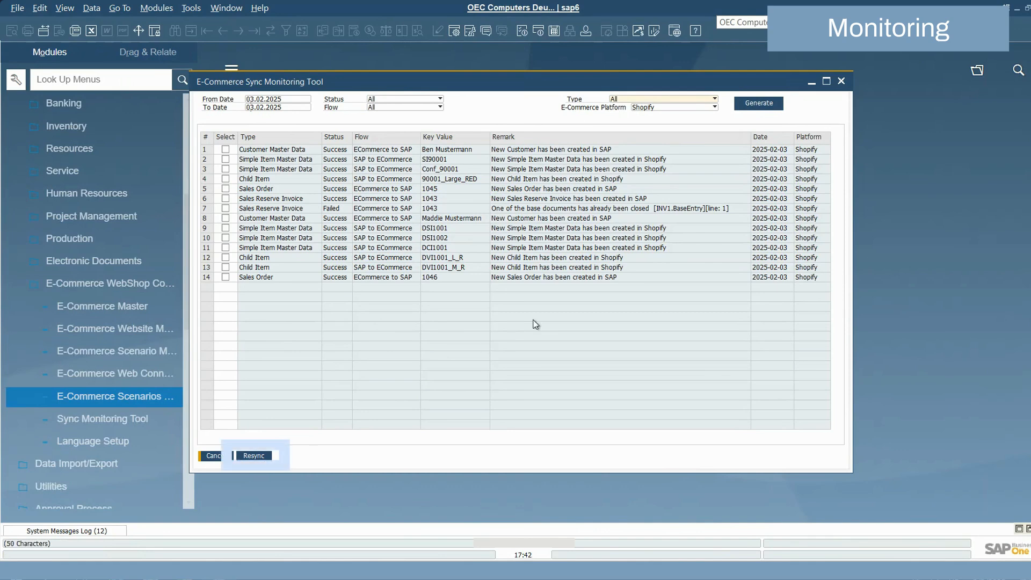
Filter the sync log by status Failed and regenerate it.
left_click(385, 101)
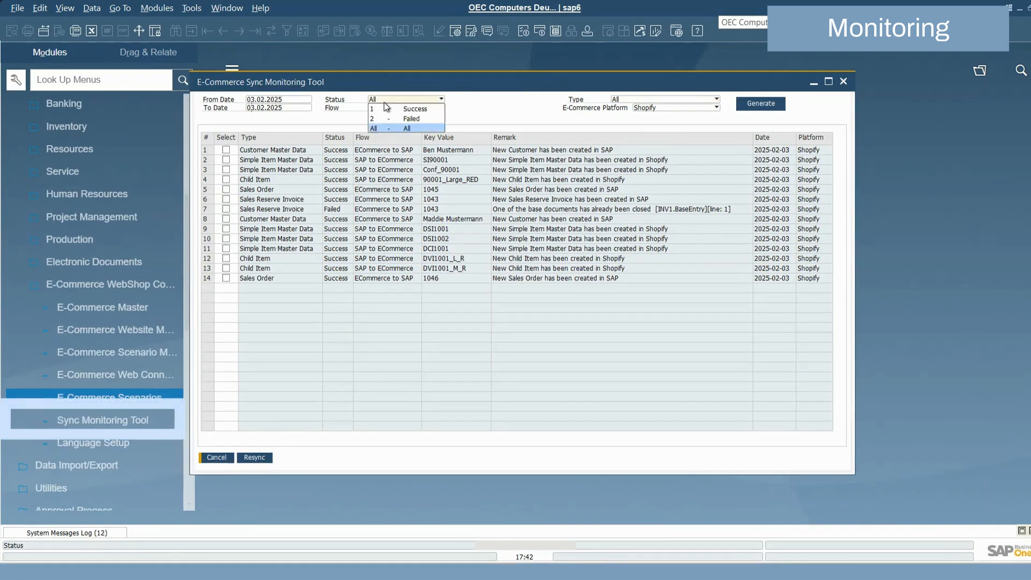
left_click(407, 118)
left_click(761, 103)
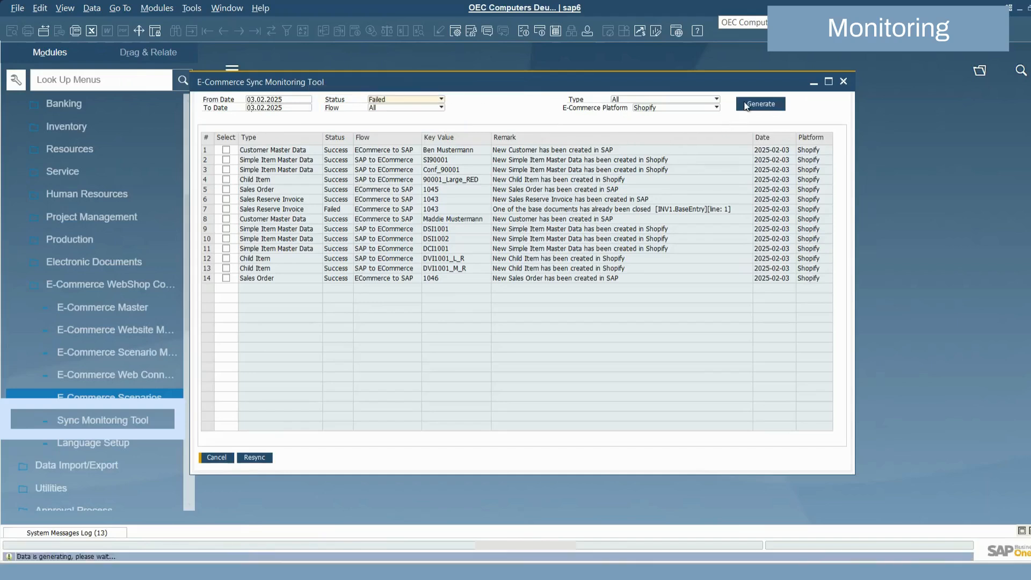
Filter the failed sync log entries by flow SAP to ECommerce and regenerate the log.
left_click(393, 108)
left_click(400, 117)
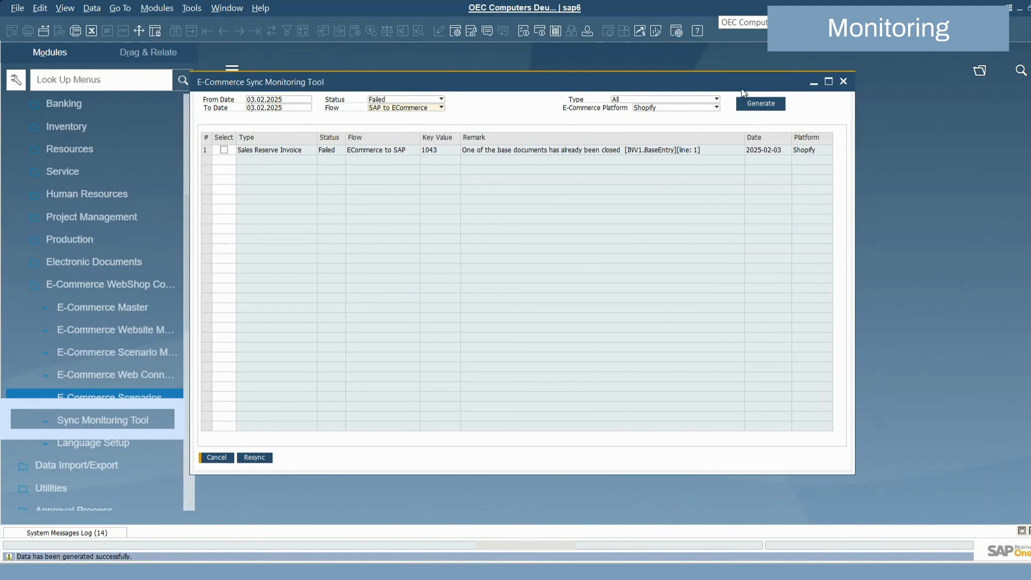
left_click(762, 104)
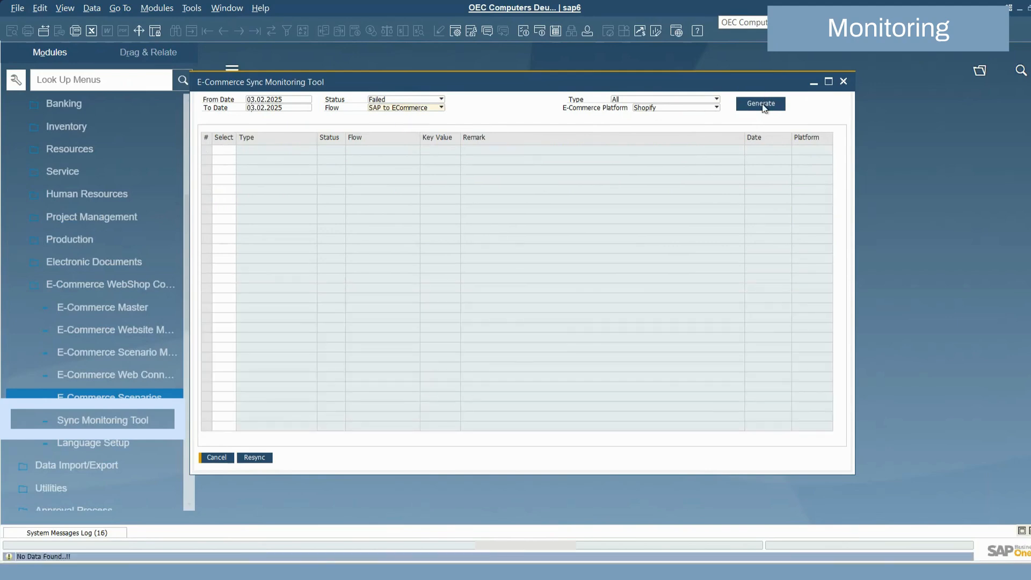
Reposition the sync monitoring window, set the flow filter to ECommerce to SAP, and check the type and e-commerce platform filter options.
left_click(639, 99)
left_click(437, 111)
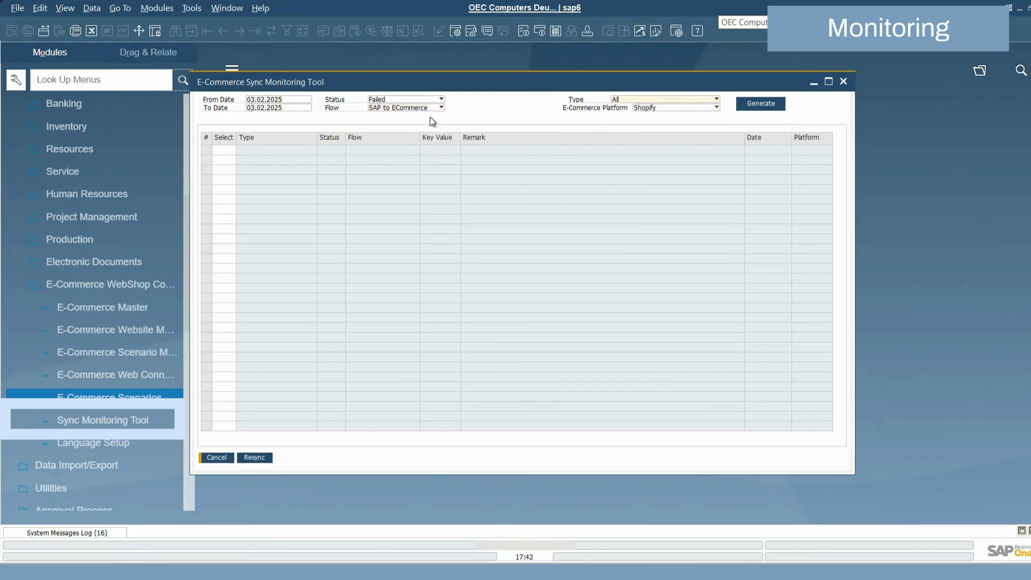
left_click_drag(447, 87, 535, 95)
left_click(494, 116)
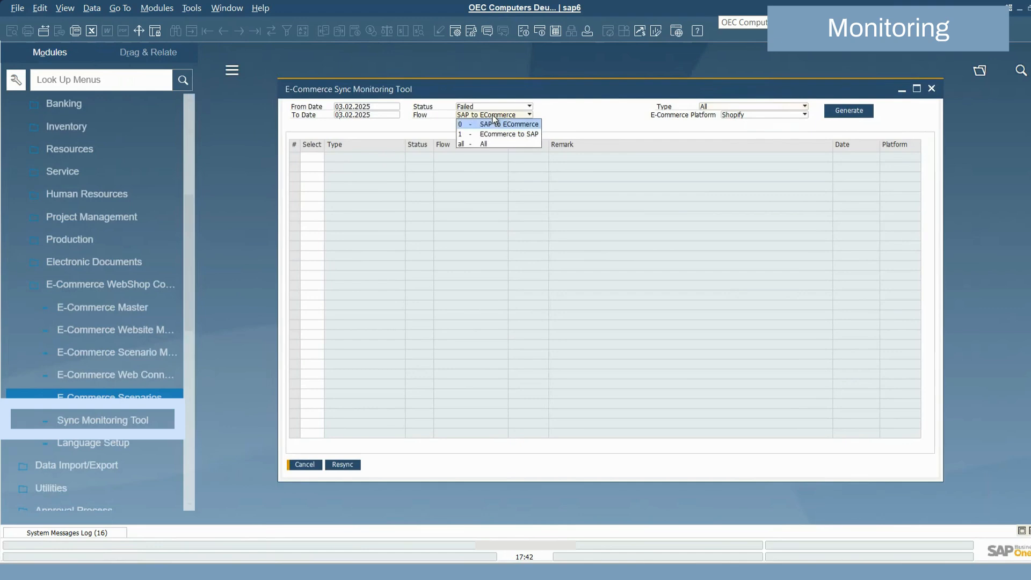
left_click(484, 134)
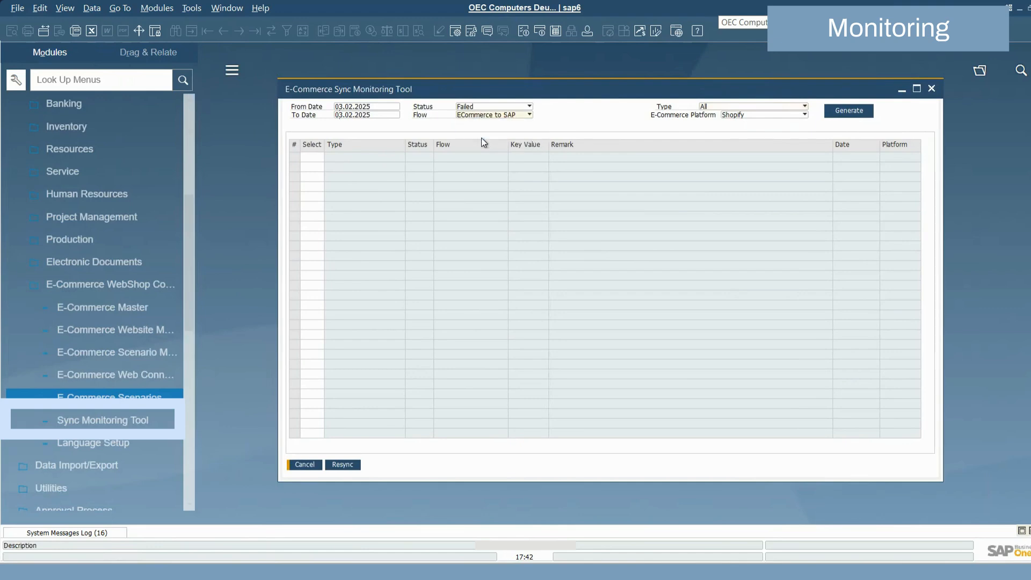
left_click(740, 112)
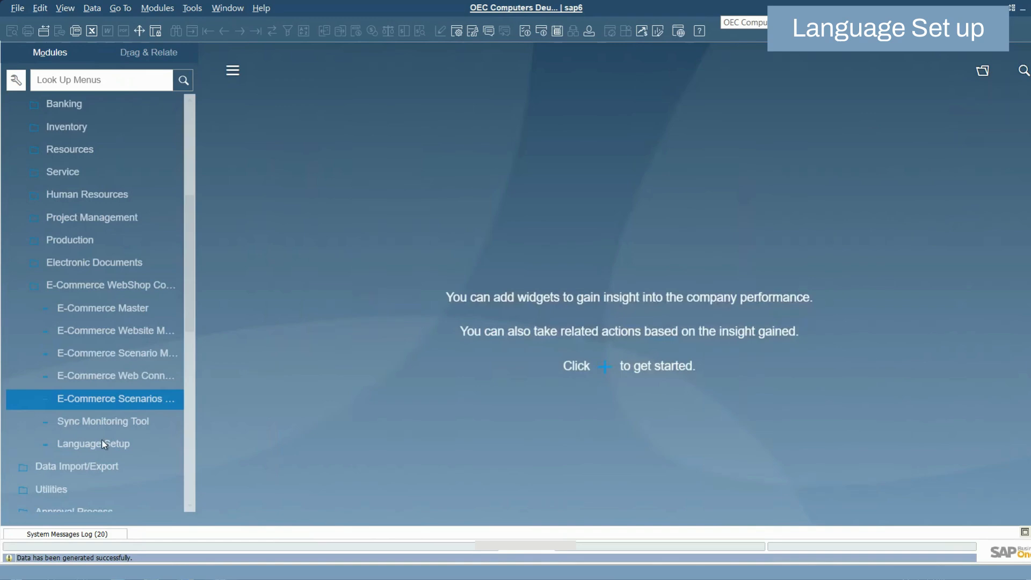
Open the connector's Language Setup to review the English and German label captions, and close it without changes.
left_click(102, 439)
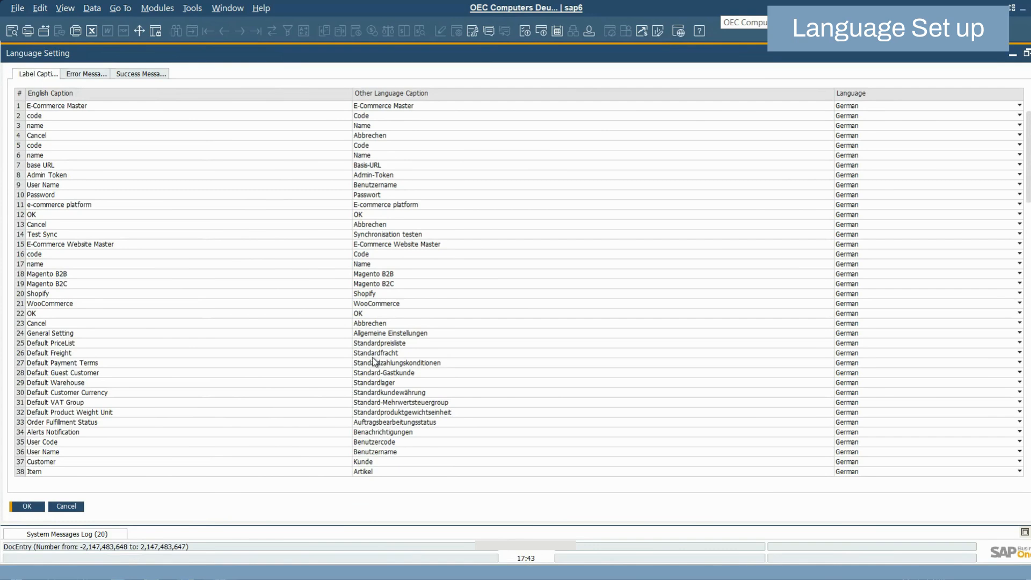
left_click(66, 507)
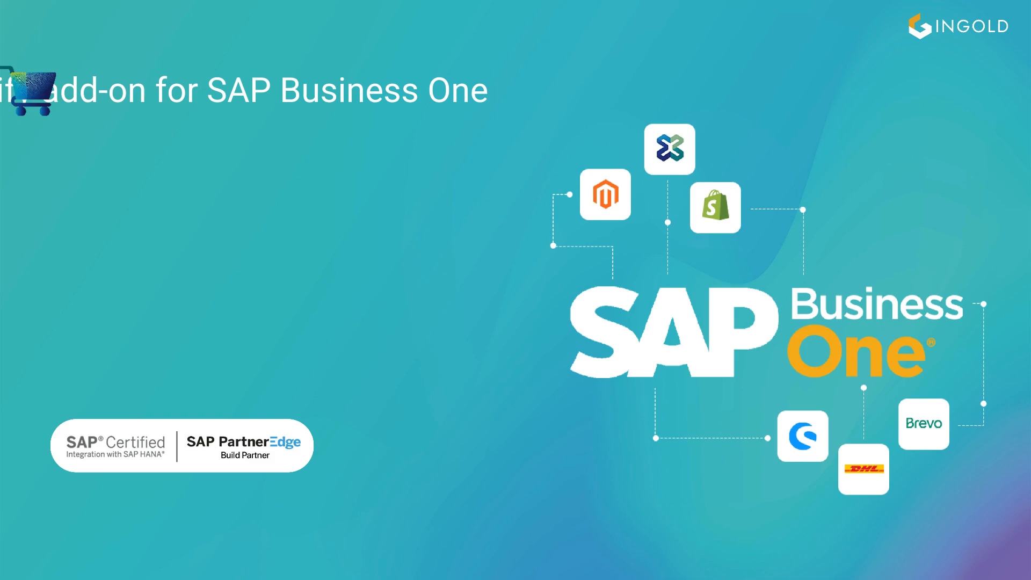